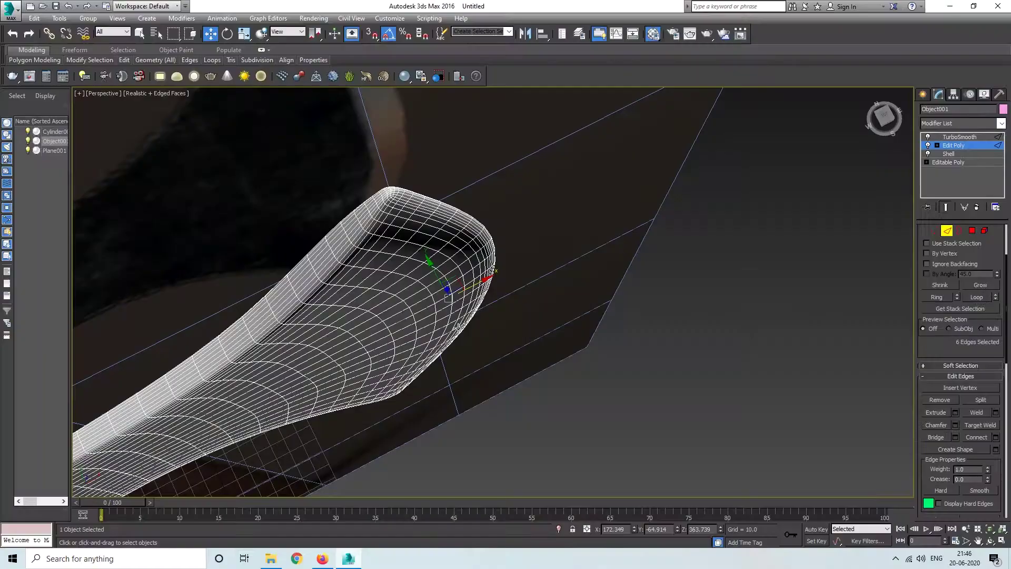
Frame the blade tip in perspective and extend the edge selection into a full loop.
{"action": "key", "text": "t"}
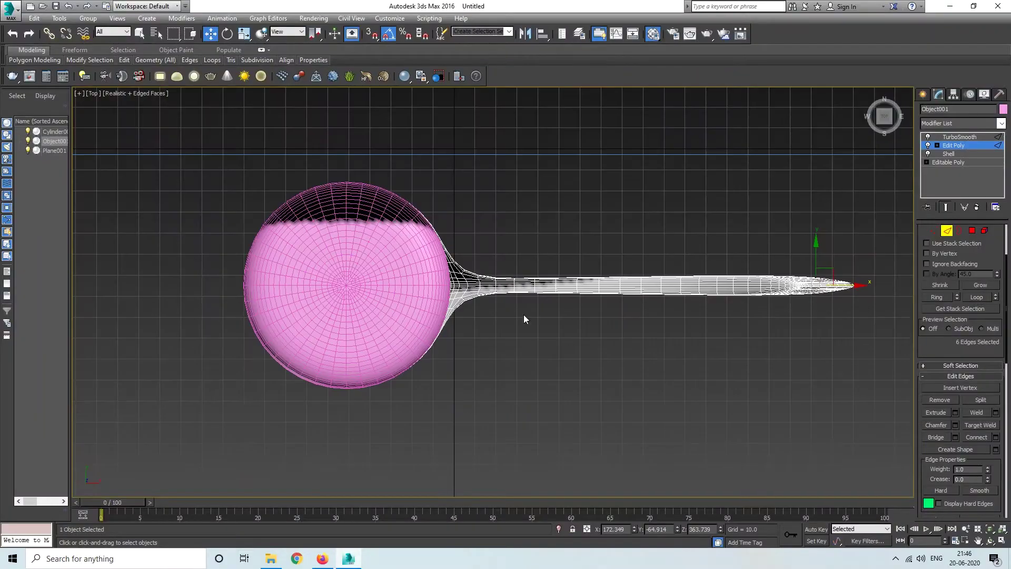
{"action": "scroll", "coordinate": [542, 330], "scroll_direction": "up", "scroll_amount": 3}
{"action": "scroll", "coordinate": [555, 327], "scroll_direction": "up", "scroll_amount": 3}
{"action": "scroll", "coordinate": [556, 325], "scroll_direction": "up", "scroll_amount": 2}
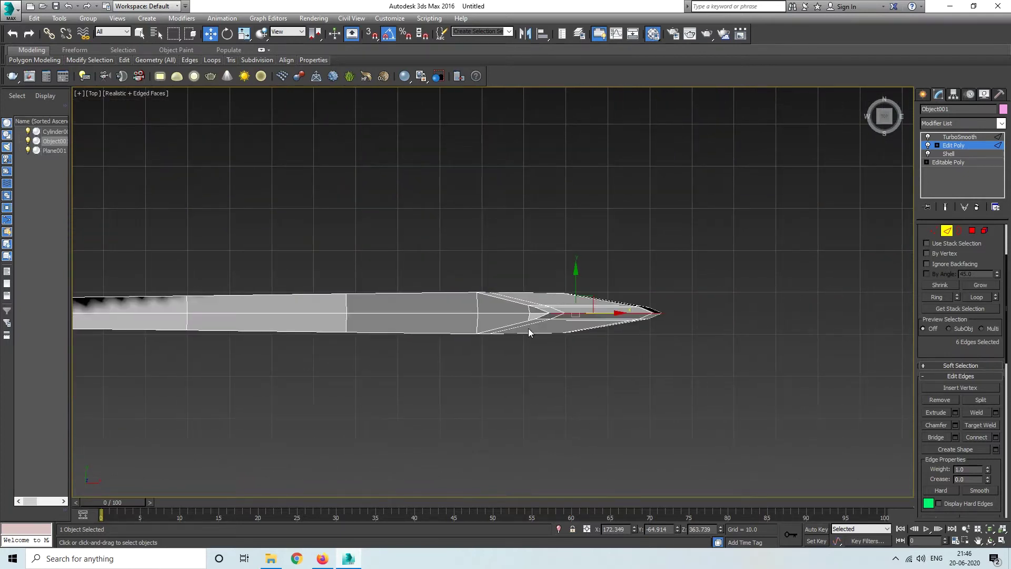
{"action": "key", "text": "p"}
{"action": "scroll", "coordinate": [527, 328], "scroll_direction": "up", "scroll_amount": 5}
{"action": "scroll", "coordinate": [473, 281], "scroll_direction": "down", "scroll_amount": 5}
{"action": "mouse_move", "coordinate": [473, 282]}
{"action": "middle_mouse_down", "text": "alt"}
{"action": "mouse_move", "coordinate": [430, 350]}
{"action": "mouse_move", "coordinate": [413, 284]}
{"action": "mouse_move", "coordinate": [447, 314]}
{"action": "mouse_move", "coordinate": [510, 255]}
{"action": "middle_mouse_up", "text": "alt"}
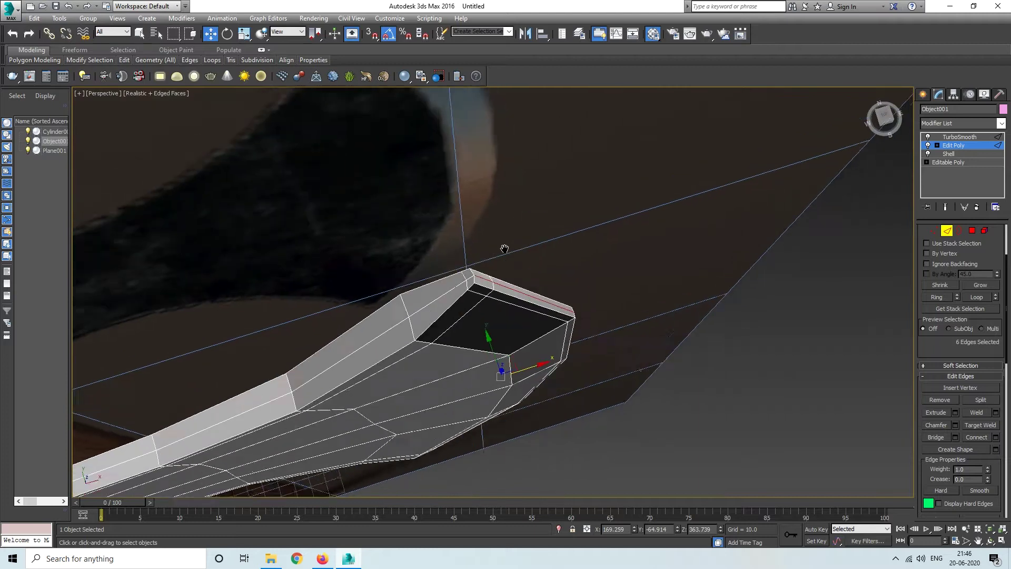
{"action": "scroll", "coordinate": [485, 223], "scroll_direction": "up", "scroll_amount": 5}
{"action": "key", "text": "alt+l"}
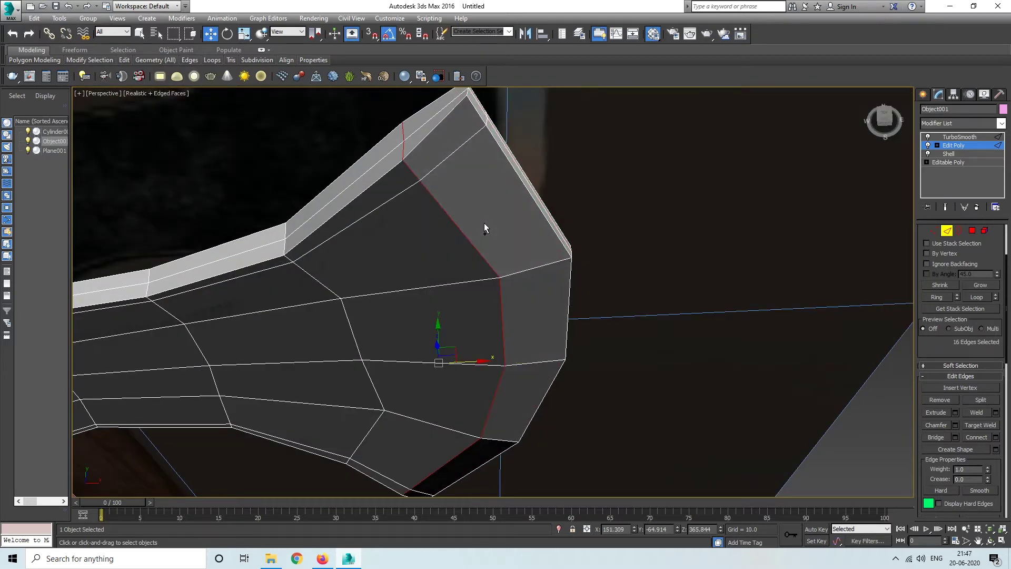
{"action": "scroll", "coordinate": [484, 227], "scroll_direction": "up", "scroll_amount": 5}
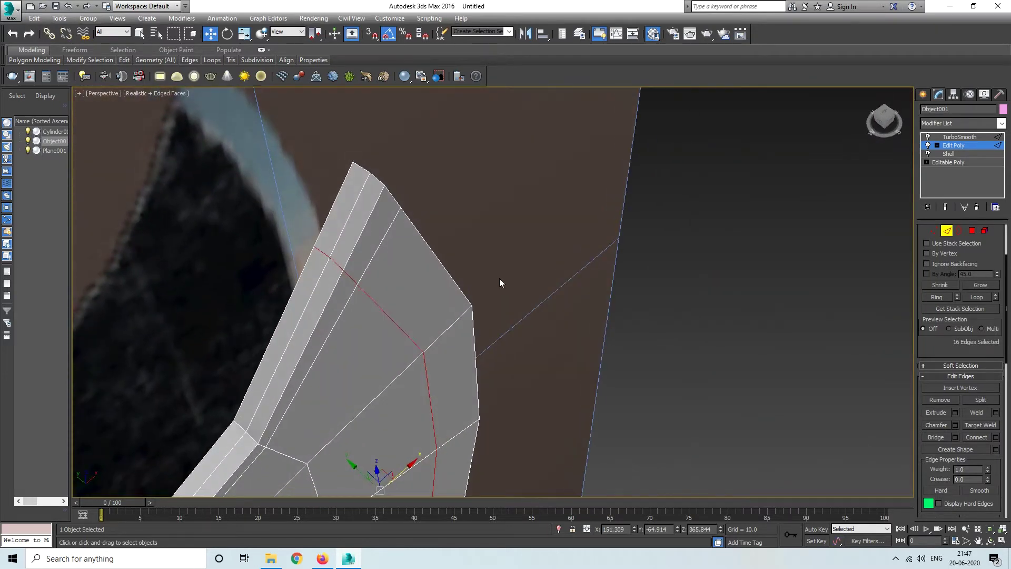
{"action": "middle_click_drag", "start_coordinate": [500, 279], "coordinate": [353, 285], "text": "alt"}
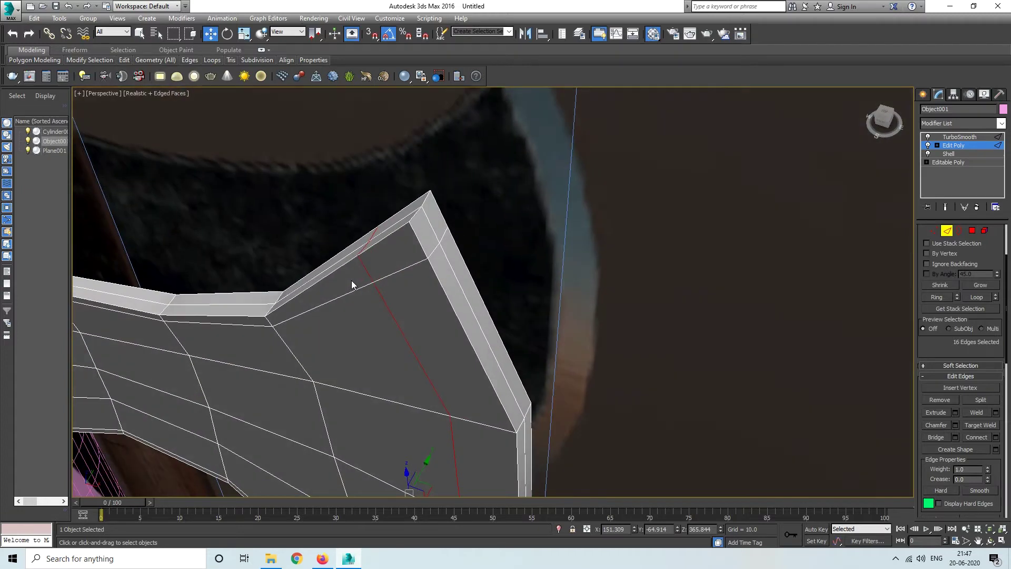
At Vertex level, use Target Weld to merge the stray tip vertices onto their neighbours.
{"action": "left_click", "coordinate": [933, 230]}
{"action": "right_click", "coordinate": [421, 256]}
{"action": "left_click", "coordinate": [379, 275]}
{"action": "left_click", "coordinate": [428, 259]}
{"action": "mouse_move", "coordinate": [434, 261]}
{"action": "middle_mouse_down", "text": "alt"}
{"action": "mouse_move", "coordinate": [398, 289]}
{"action": "mouse_move", "coordinate": [470, 290]}
{"action": "mouse_move", "coordinate": [478, 361]}
{"action": "mouse_move", "coordinate": [442, 270]}
{"action": "mouse_move", "coordinate": [472, 446]}
{"action": "mouse_move", "coordinate": [435, 294]}
{"action": "mouse_move", "coordinate": [442, 372]}
{"action": "mouse_move", "coordinate": [458, 388]}
{"action": "mouse_move", "coordinate": [418, 305]}
{"action": "mouse_move", "coordinate": [429, 317]}
{"action": "middle_mouse_up", "text": "alt"}
{"action": "left_click", "coordinate": [455, 262]}
{"action": "left_click", "coordinate": [451, 289]}
{"action": "left_click", "coordinate": [473, 392]}
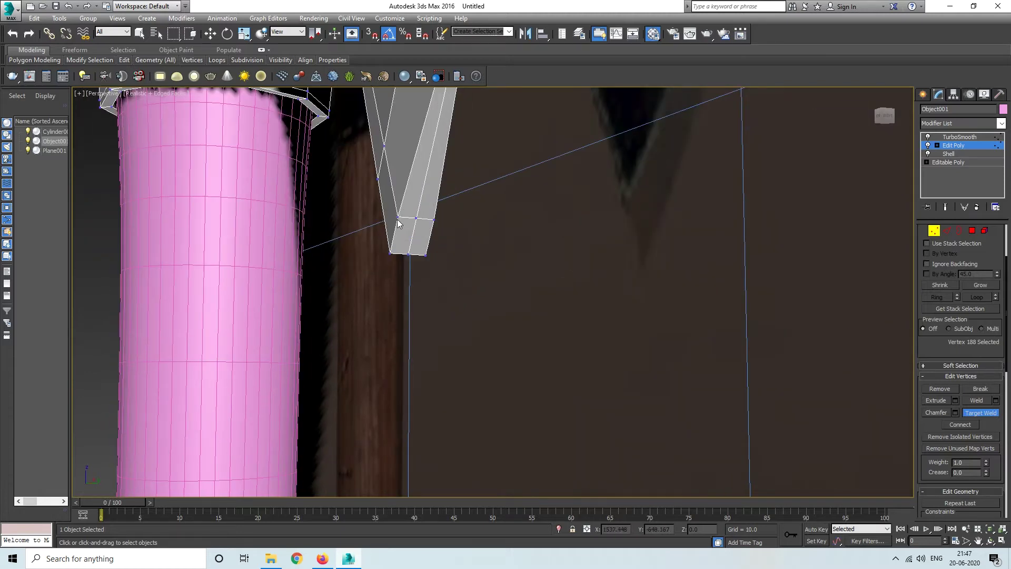
Target-weld another tip vertex, then preview the TurboSmooth result from above.
{"action": "left_click", "coordinate": [416, 218]}
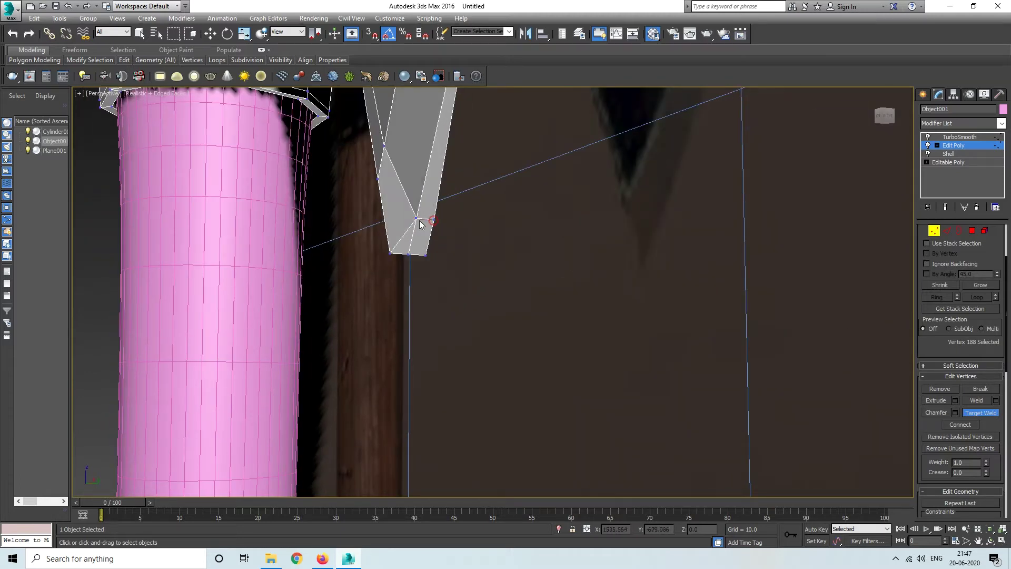
{"action": "left_click", "coordinate": [417, 219]}
{"action": "mouse_move", "coordinate": [416, 258]}
{"action": "middle_mouse_down", "text": "alt"}
{"action": "mouse_move", "coordinate": [392, 289]}
{"action": "mouse_move", "coordinate": [420, 327]}
{"action": "mouse_move", "coordinate": [511, 335]}
{"action": "mouse_move", "coordinate": [333, 375]}
{"action": "mouse_move", "coordinate": [406, 414]}
{"action": "mouse_move", "coordinate": [308, 382]}
{"action": "middle_mouse_up", "text": "alt"}
{"action": "left_click", "coordinate": [946, 206]}
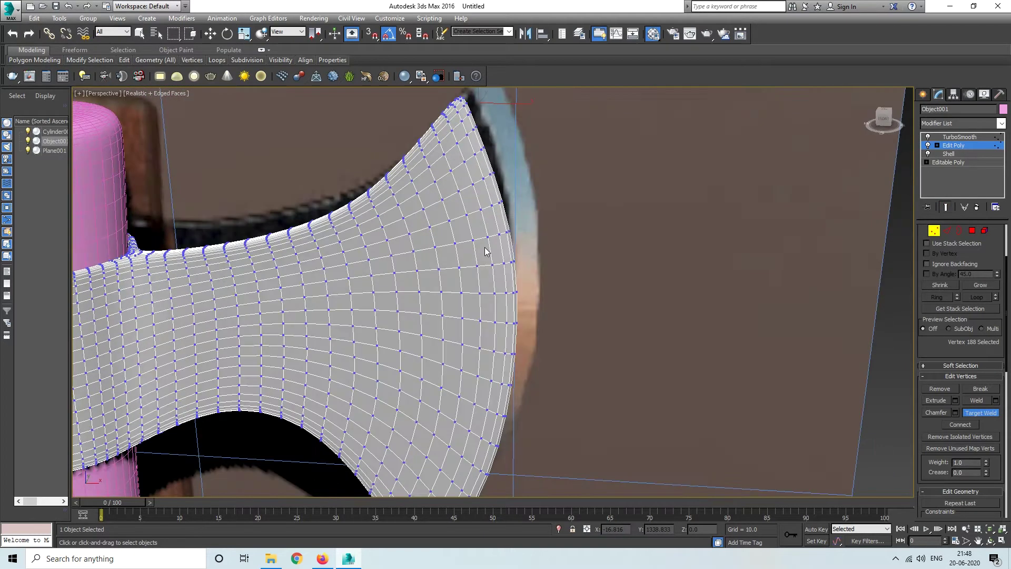
Frame the blade in Front view at edge level with the Move tool active.
{"action": "key", "text": "f"}
{"action": "left_click", "coordinate": [946, 207]}
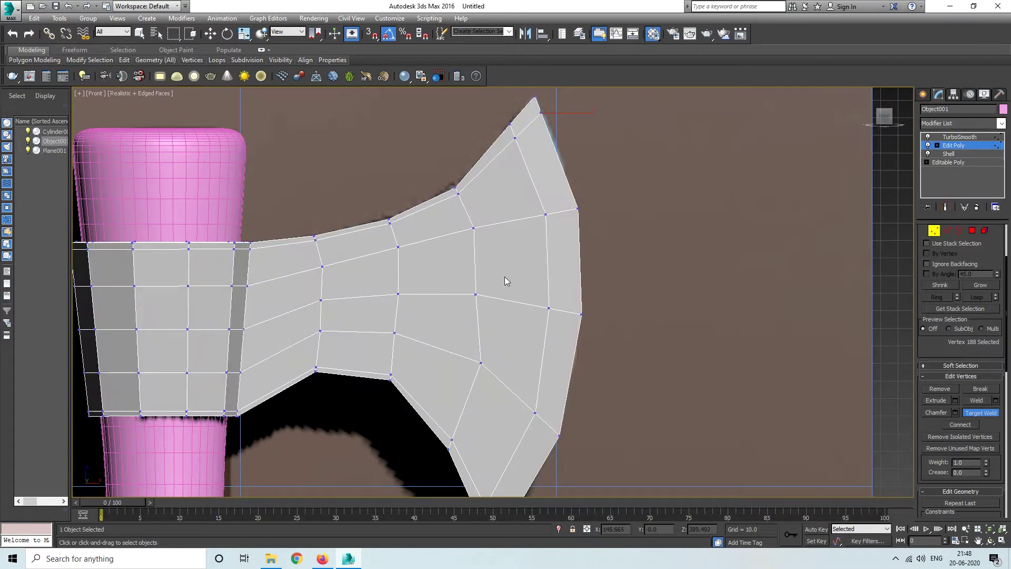
{"action": "middle_click_drag", "start_coordinate": [444, 119], "coordinate": [371, 172]}
{"action": "mouse_move", "coordinate": [124, 60]}
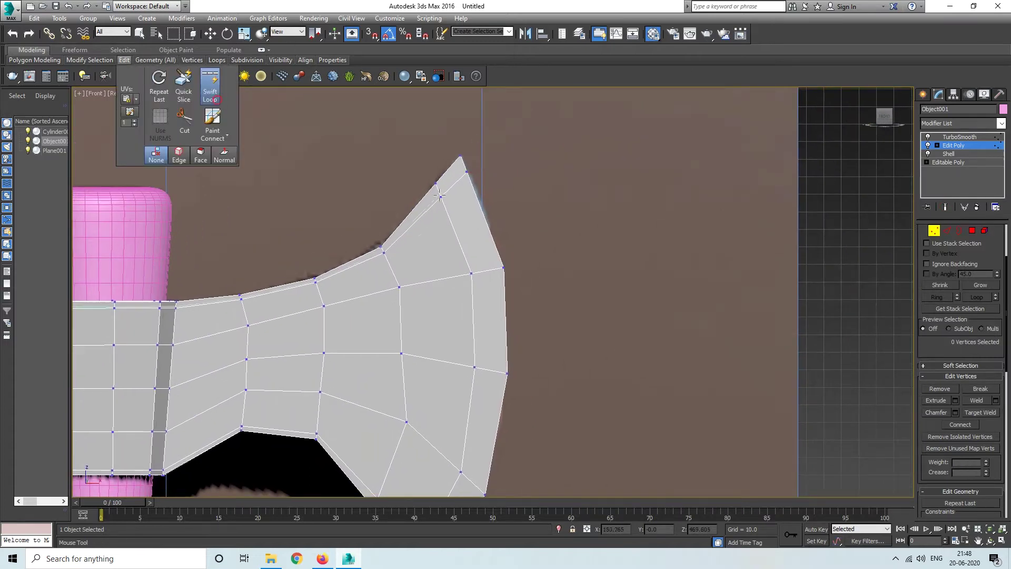
{"action": "key", "text": "2"}
{"action": "left_click", "coordinate": [945, 207]}
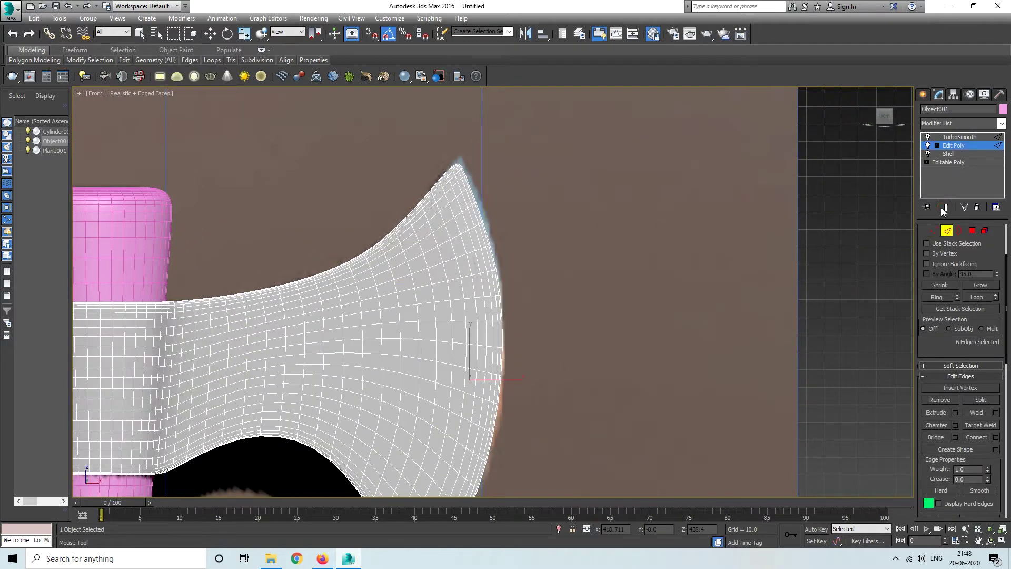
{"action": "scroll", "coordinate": [442, 273], "scroll_direction": "up", "scroll_amount": 3}
{"action": "key", "text": "w"}
{"action": "scroll", "coordinate": [442, 272], "scroll_direction": "down", "scroll_amount": 2}
At Vertex level, nudge the selected upper blade-edge vertices slightly outward along X.
{"action": "left_click", "coordinate": [933, 231]}
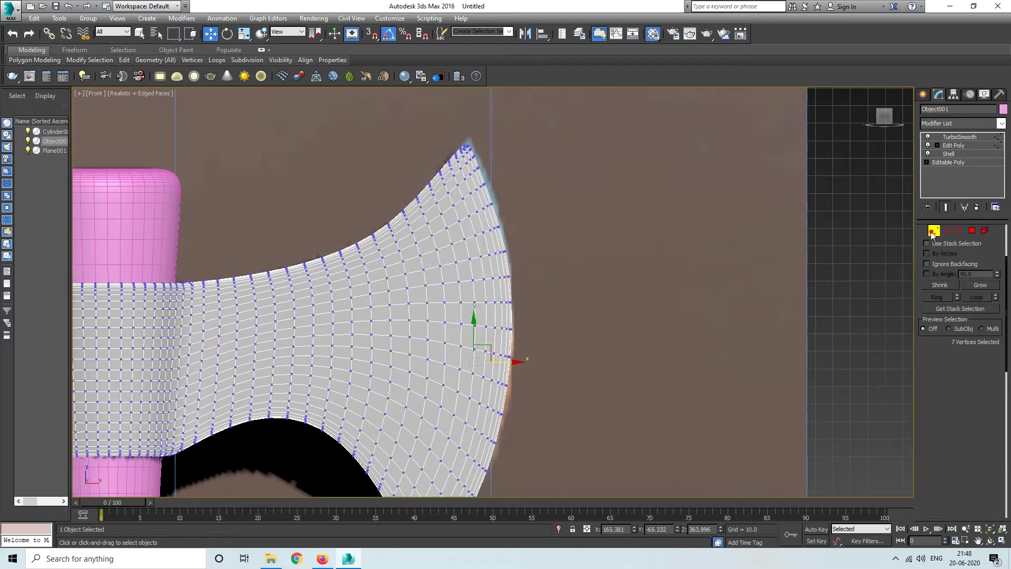
{"action": "left_click", "coordinate": [946, 207]}
{"action": "scroll", "coordinate": [471, 203], "scroll_direction": "up", "scroll_amount": 3}
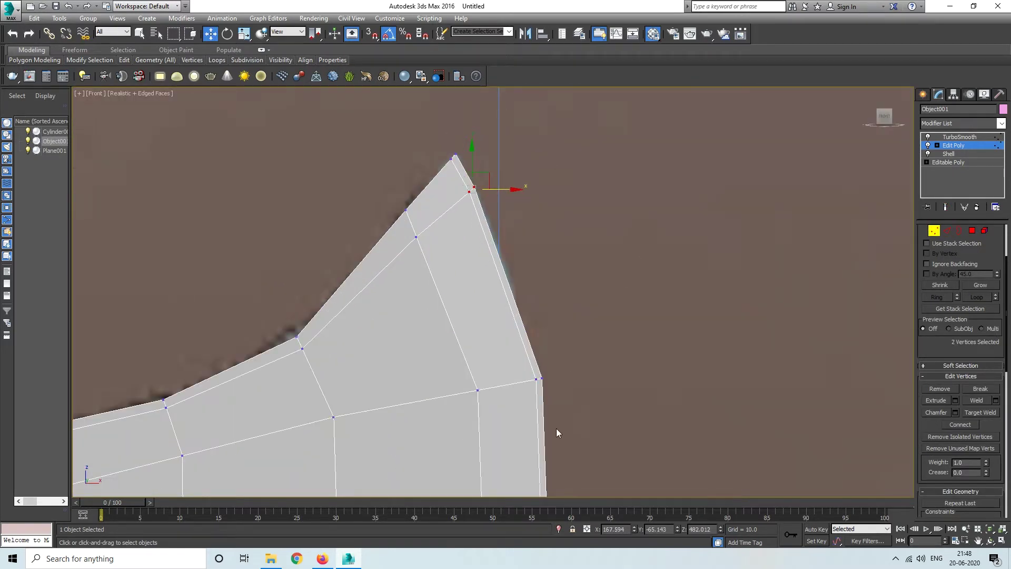
{"action": "scroll", "coordinate": [564, 435], "scroll_direction": "down", "scroll_amount": 2}
{"action": "left_click", "coordinate": [946, 207]}
{"action": "left_click_drag", "start_coordinate": [548, 302], "coordinate": [553, 303]}
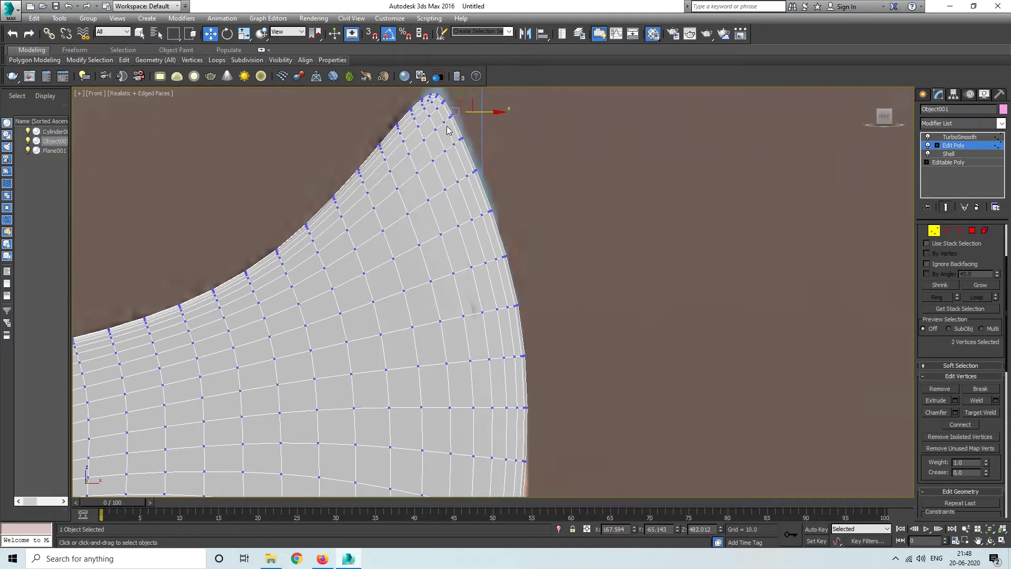
Select the two blade-tip vertices and compare the cage with the smoothed result.
{"action": "middle_click_drag", "start_coordinate": [447, 130], "coordinate": [455, 180]}
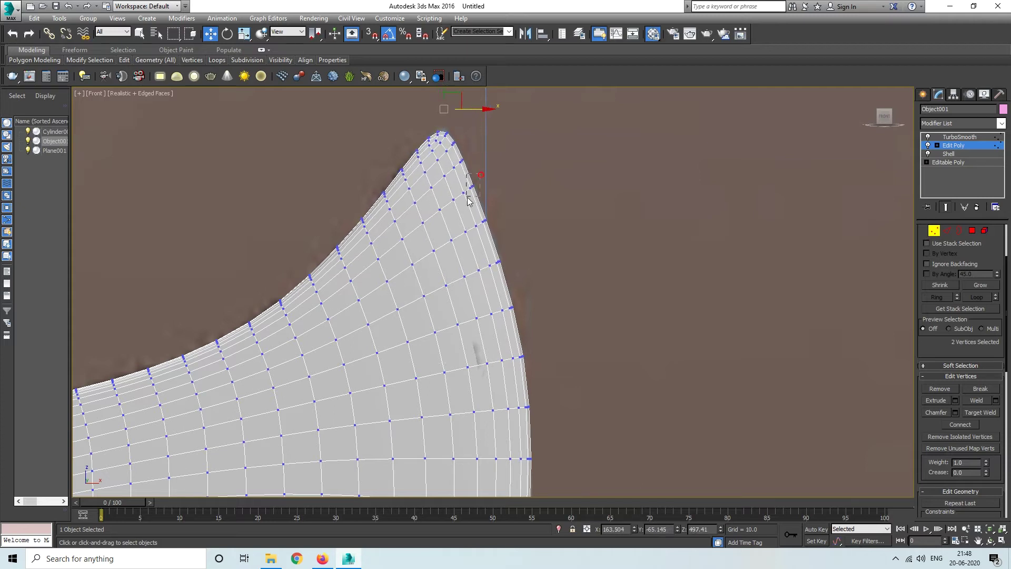
{"action": "left_click", "coordinate": [946, 207]}
{"action": "left_click_drag", "start_coordinate": [456, 176], "coordinate": [456, 177]}
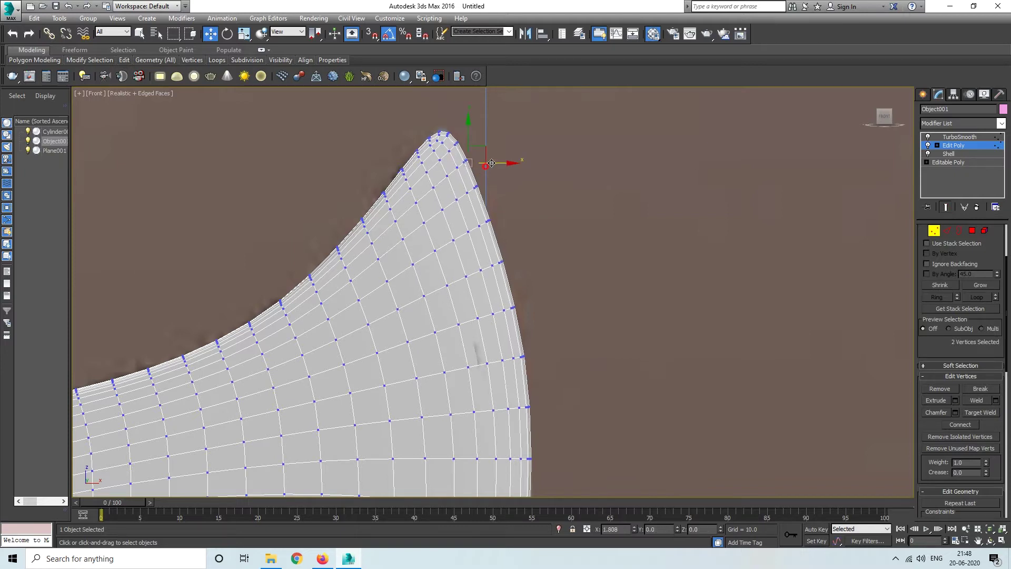
{"action": "middle_click_drag", "start_coordinate": [485, 362], "coordinate": [519, 253]}
{"action": "left_click", "coordinate": [946, 207]}
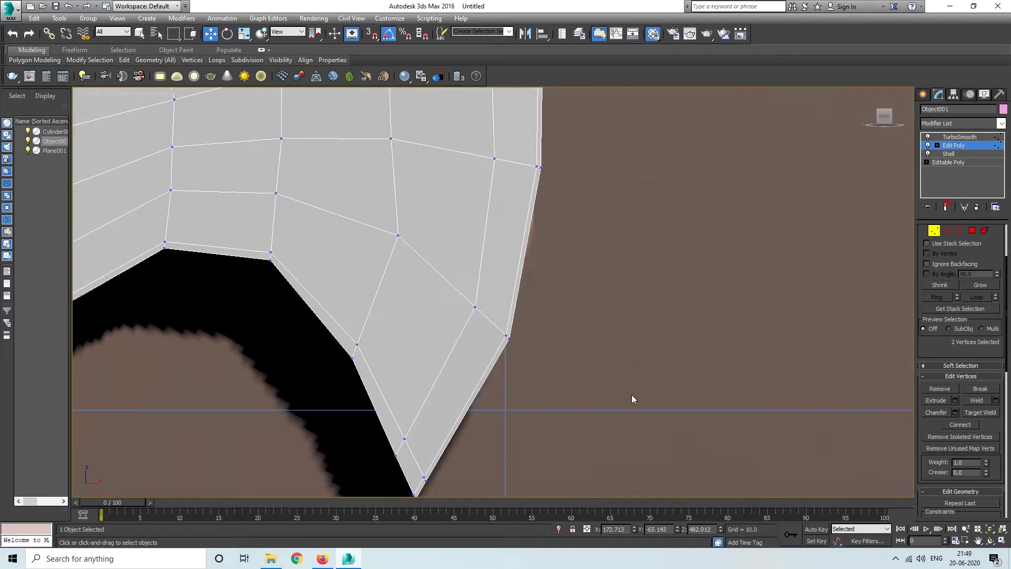
Move the two lower blade-edge vertices outward along X, checking the smoothed result.
{"action": "left_click", "coordinate": [946, 207]}
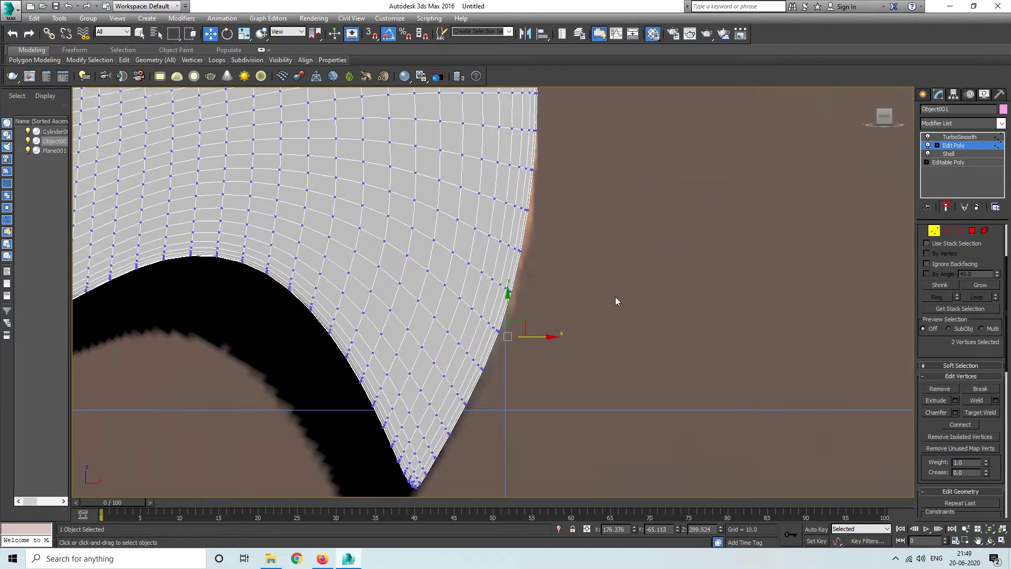
{"action": "left_click_drag", "start_coordinate": [534, 337], "coordinate": [542, 336]}
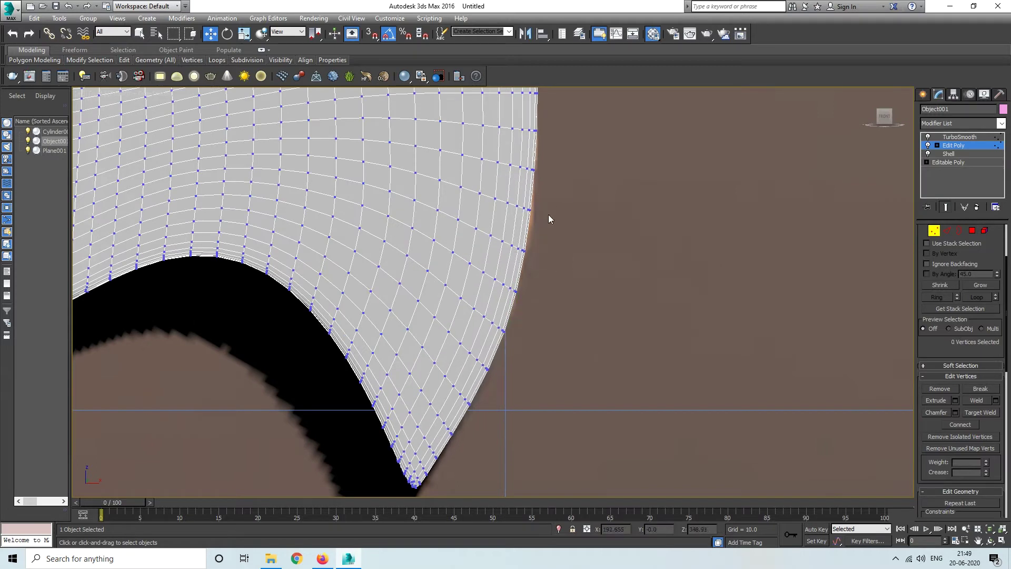
{"action": "left_click_drag", "start_coordinate": [555, 166], "coordinate": [556, 167]}
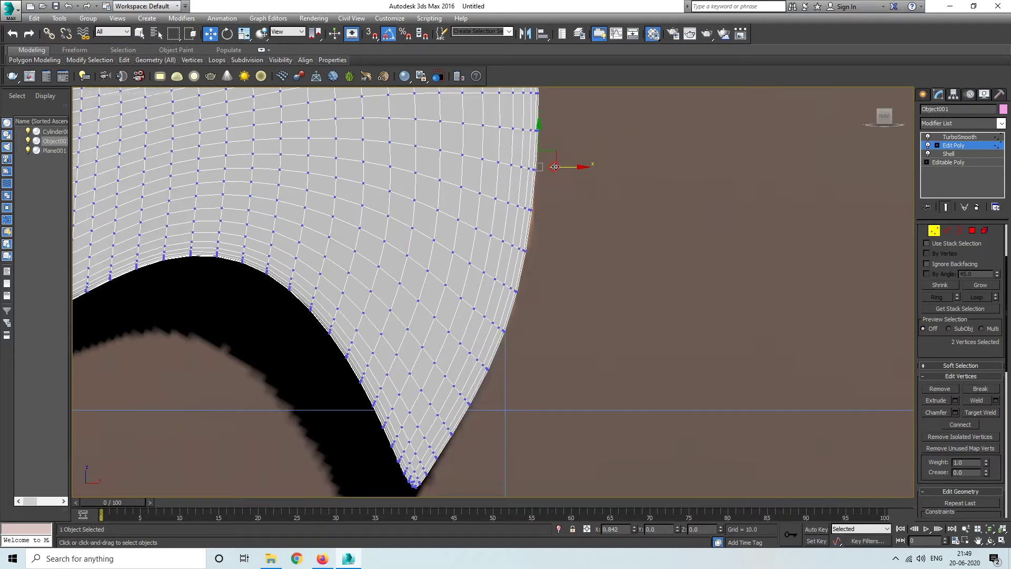
{"action": "left_click", "coordinate": [948, 208]}
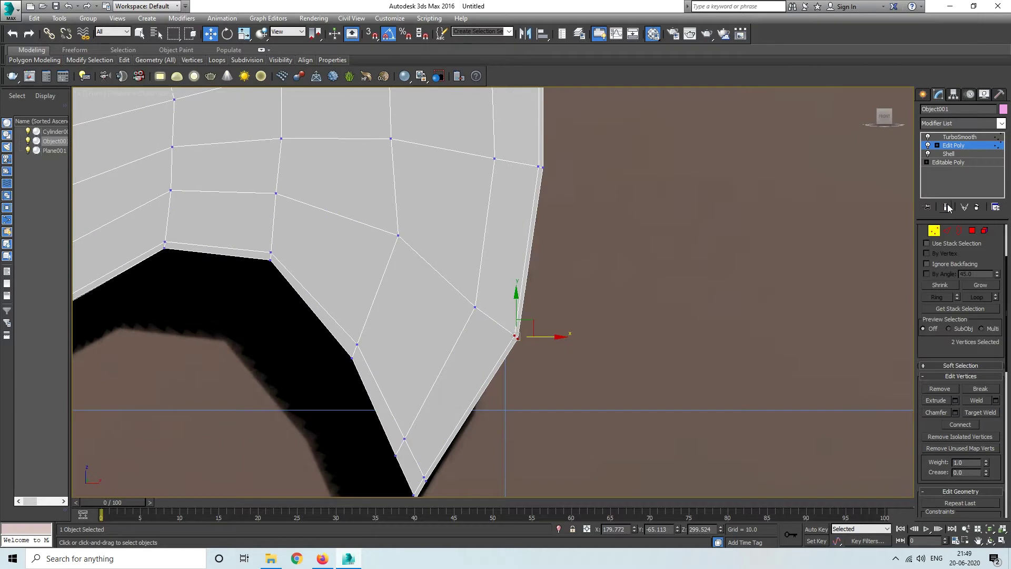
{"action": "left_click", "coordinate": [946, 207]}
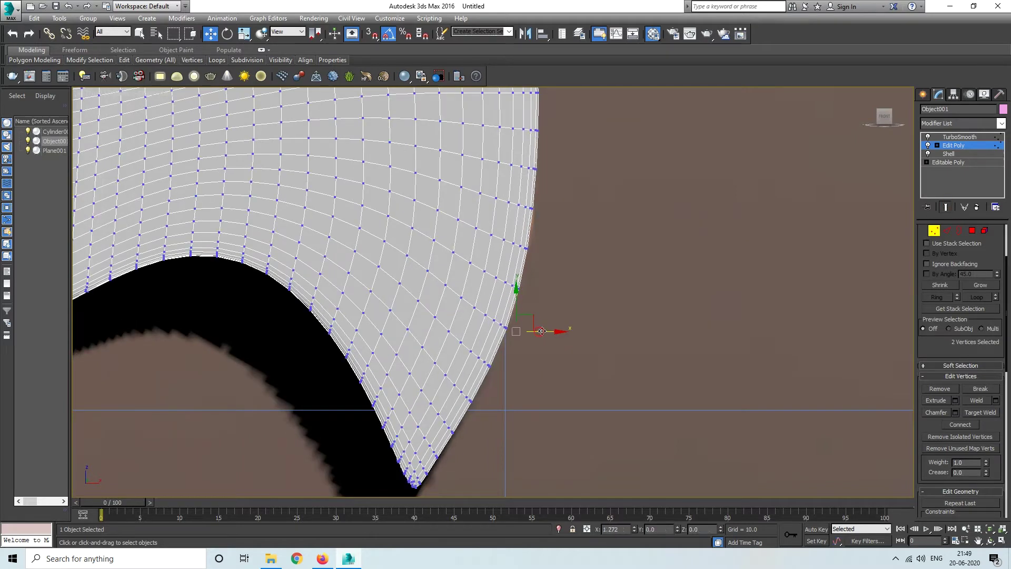
Inspect the lower and upper blade points, then view the axe head in Perspective.
{"action": "middle_click_drag", "start_coordinate": [487, 422], "coordinate": [516, 336]}
{"action": "right_click", "coordinate": [342, 200]}
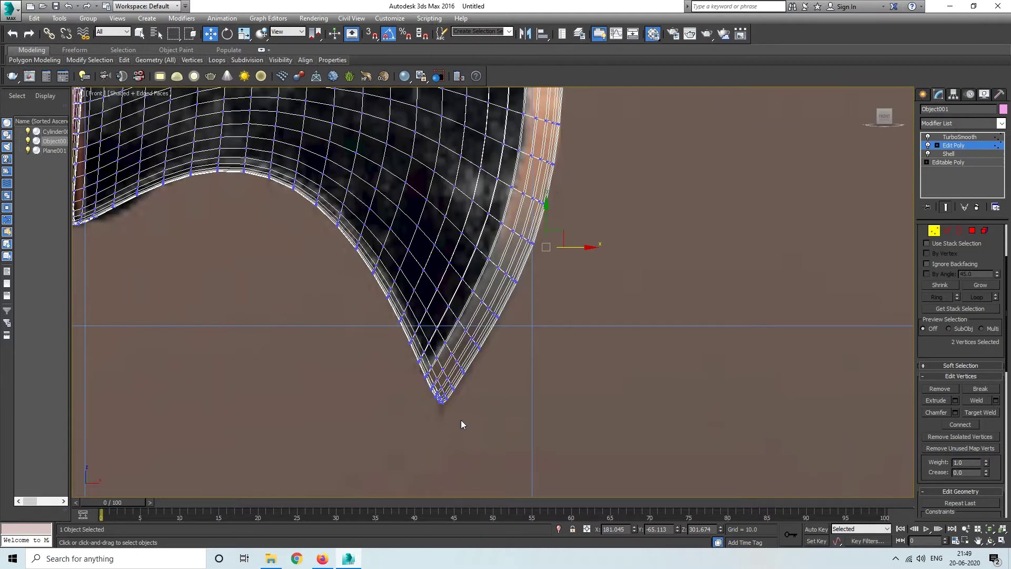
{"action": "middle_click_drag", "start_coordinate": [453, 414], "coordinate": [515, 486]}
{"action": "mouse_move", "coordinate": [169, 284]}
{"action": "middle_mouse_down"}
{"action": "mouse_move", "coordinate": [418, 183]}
{"action": "mouse_move", "coordinate": [383, 276]}
{"action": "mouse_move", "coordinate": [559, 392]}
{"action": "mouse_move", "coordinate": [460, 276]}
{"action": "mouse_move", "coordinate": [481, 321]}
{"action": "mouse_move", "coordinate": [422, 294]}
{"action": "mouse_move", "coordinate": [463, 300]}
{"action": "middle_mouse_up"}
{"action": "key", "text": "p"}
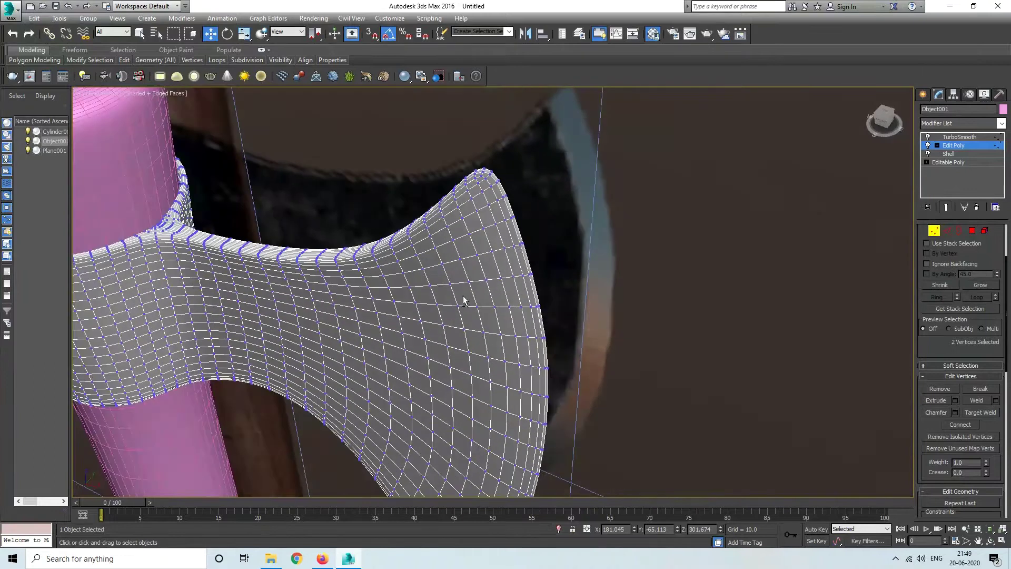
{"action": "left_click", "coordinate": [952, 209]}
{"action": "scroll", "coordinate": [447, 327], "scroll_direction": "up", "scroll_amount": 5}
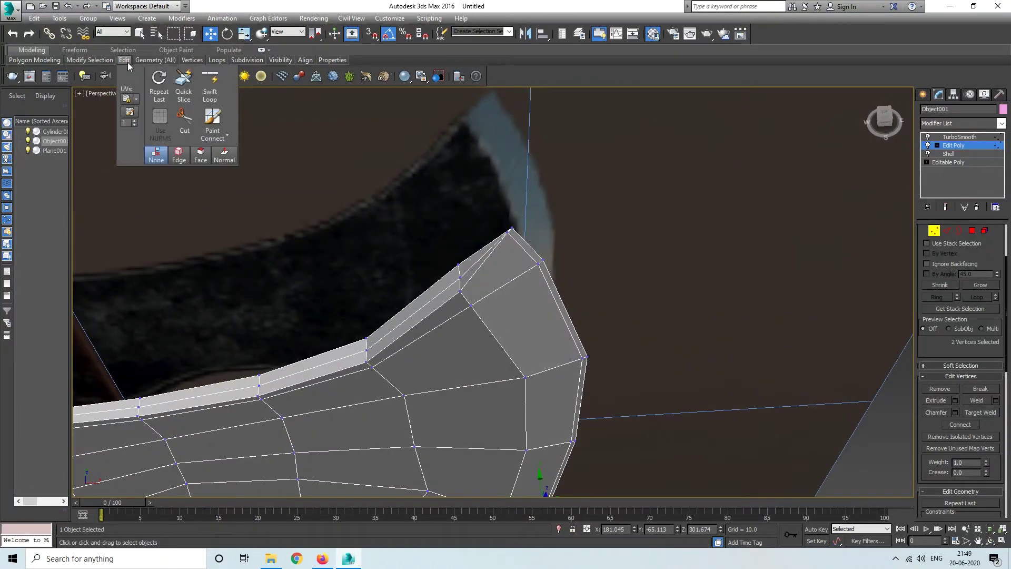
At edge level, undo the last change and preview the smoothed blade tip.
{"action": "middle_click_drag", "start_coordinate": [460, 293], "coordinate": [499, 340], "text": "alt"}
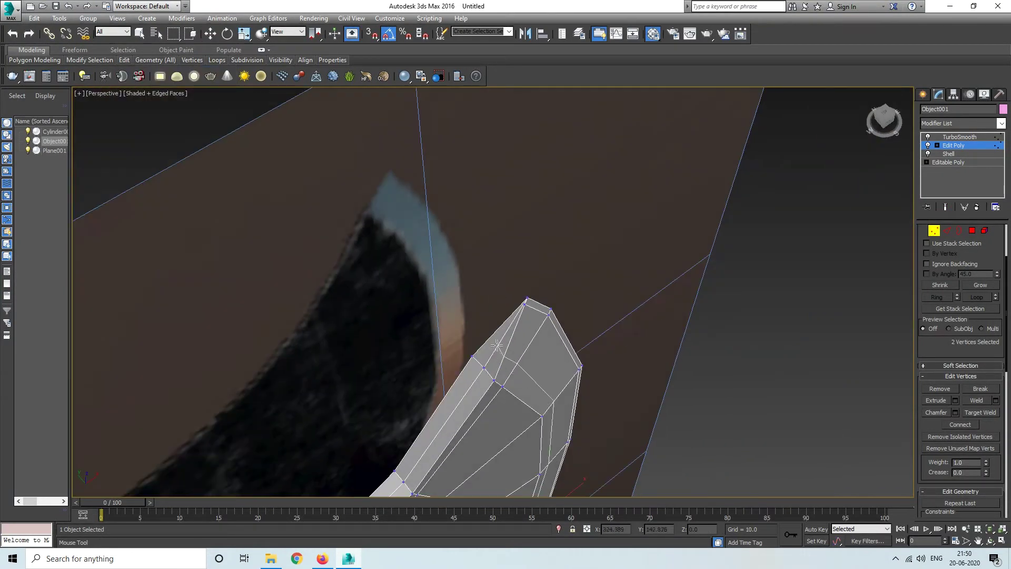
{"action": "key", "text": "2"}
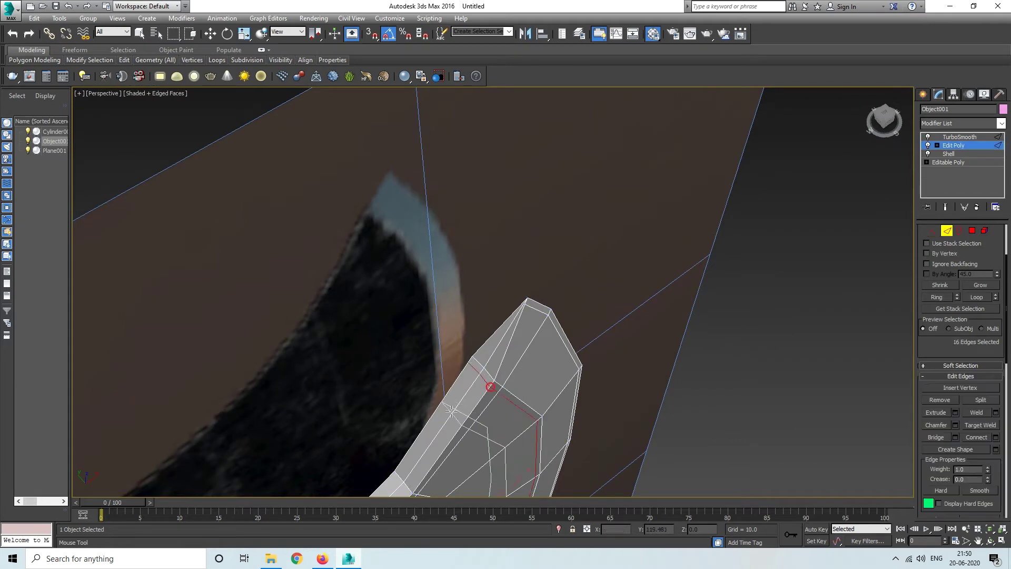
{"action": "middle_click_drag", "start_coordinate": [488, 388], "coordinate": [557, 281], "text": "alt"}
{"action": "key", "text": "ctrl+z"}
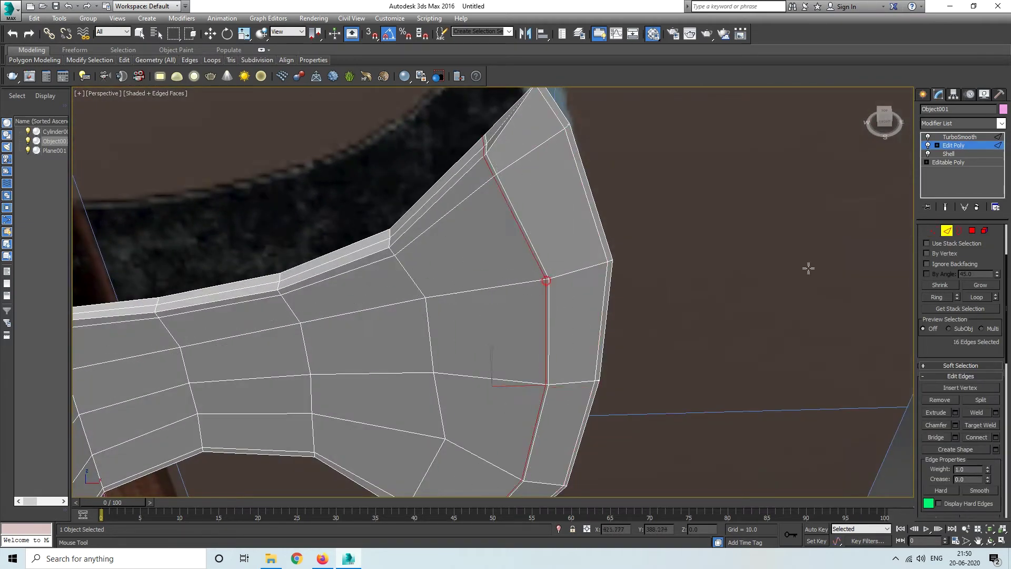
{"action": "left_click", "coordinate": [945, 207]}
{"action": "mouse_move", "coordinate": [579, 263]}
{"action": "middle_mouse_down", "text": "alt"}
{"action": "mouse_move", "coordinate": [540, 285]}
{"action": "mouse_move", "coordinate": [798, 307]}
{"action": "middle_mouse_up", "text": "alt"}
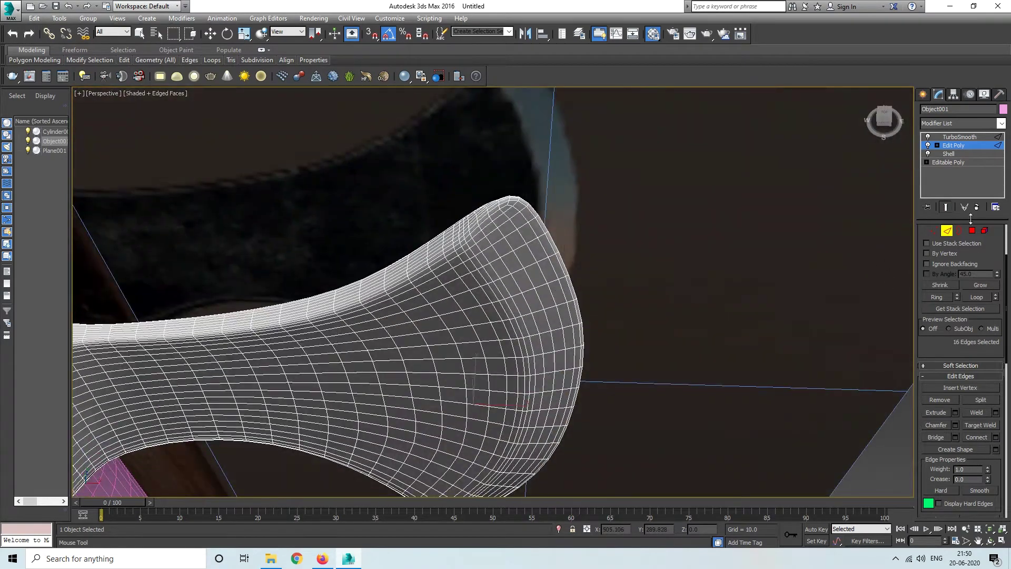
{"action": "left_click", "coordinate": [946, 207]}
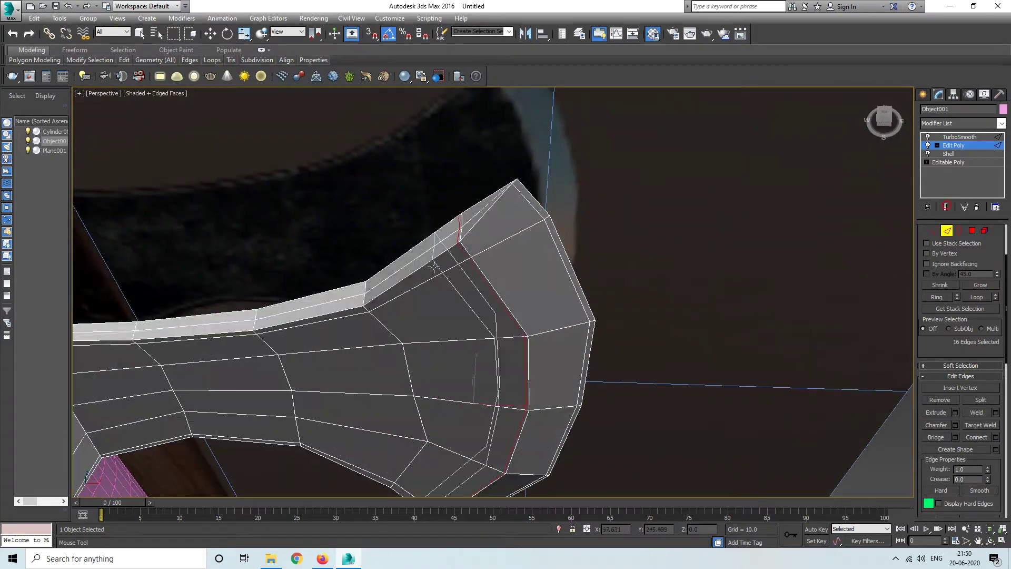
Select an edge ring across the axe head near the blade's bevelled edge.
{"action": "double_click", "coordinate": [466, 240]}
{"action": "middle_click_drag", "start_coordinate": [466, 240], "coordinate": [486, 285], "text": "alt"}
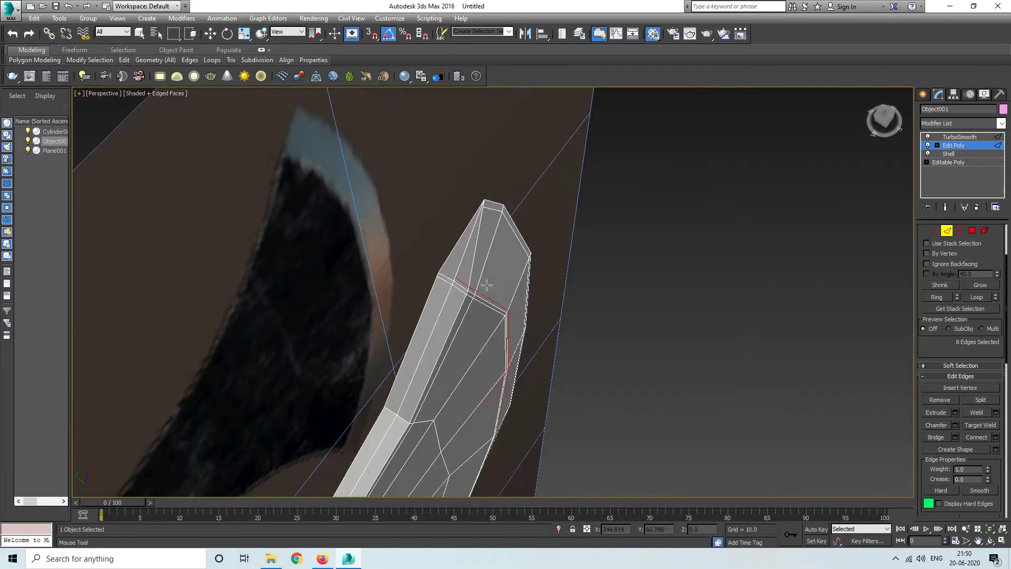
{"action": "middle_click_drag", "start_coordinate": [437, 345], "coordinate": [635, 360], "text": "alt"}
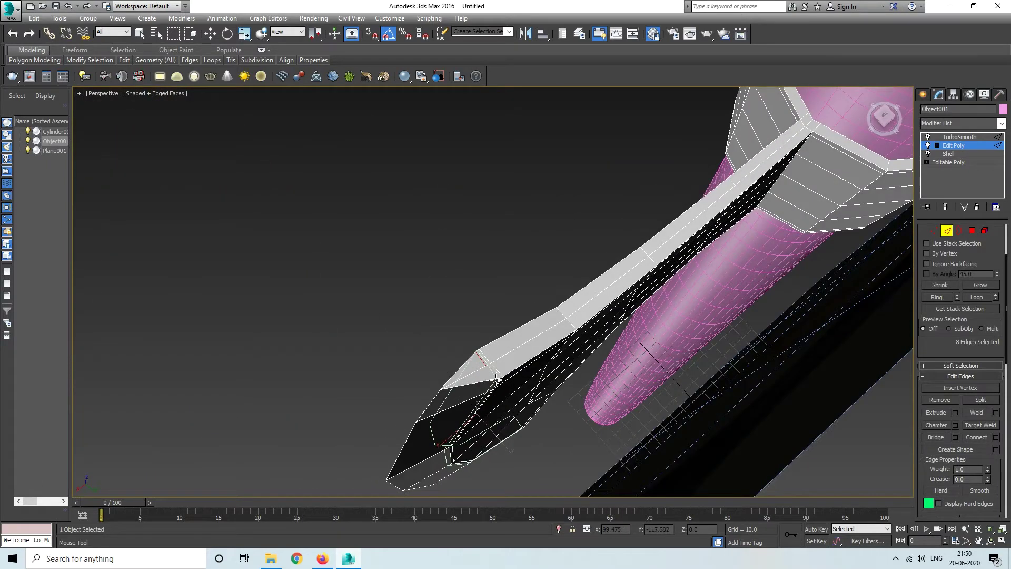
{"action": "middle_click_drag", "start_coordinate": [495, 376], "coordinate": [486, 307], "text": "alt"}
{"action": "scroll", "coordinate": [486, 306], "scroll_direction": "up", "scroll_amount": 3}
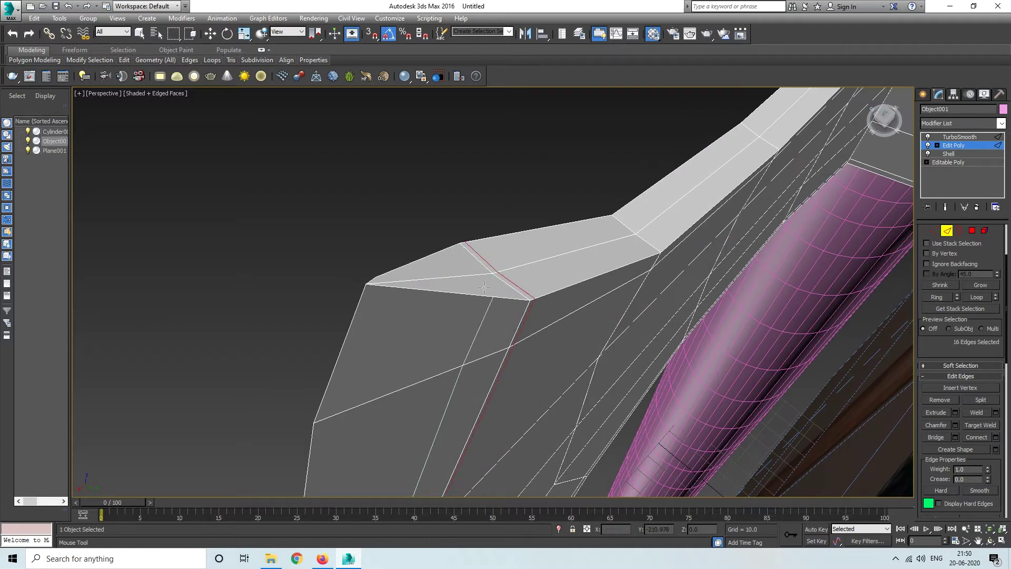
{"action": "middle_click_drag", "start_coordinate": [346, 251], "coordinate": [404, 263], "text": "alt"}
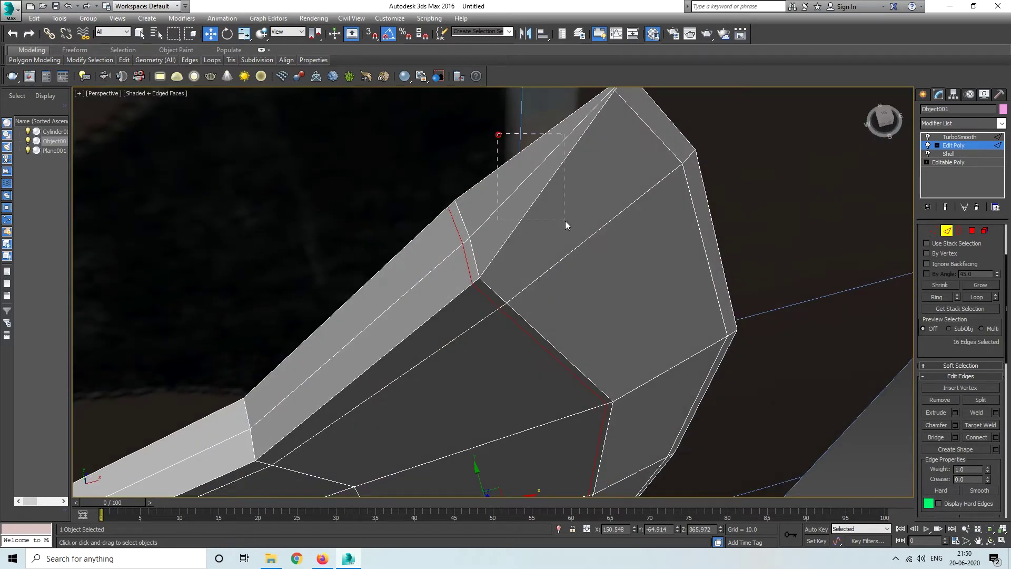
{"action": "middle_click_drag", "start_coordinate": [580, 380], "coordinate": [526, 354], "text": "alt"}
{"action": "scroll", "coordinate": [526, 354], "scroll_direction": "up", "scroll_amount": 3}
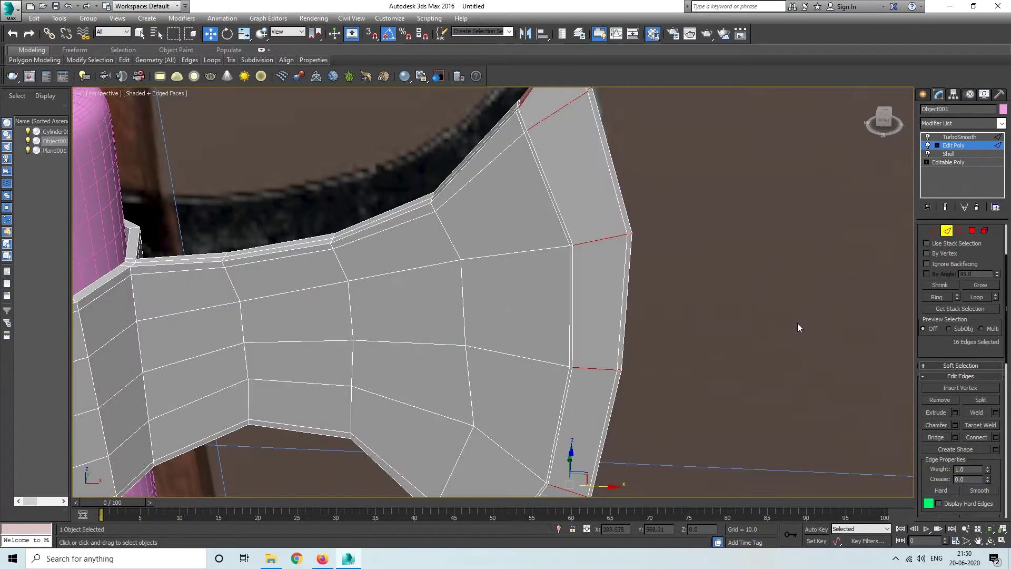
Connect the selected edges into a new loop slid tight toward the cutting edge.
{"action": "left_click", "coordinate": [995, 437]}
{"action": "middle_click_drag", "start_coordinate": [621, 255], "coordinate": [643, 300], "text": "alt"}
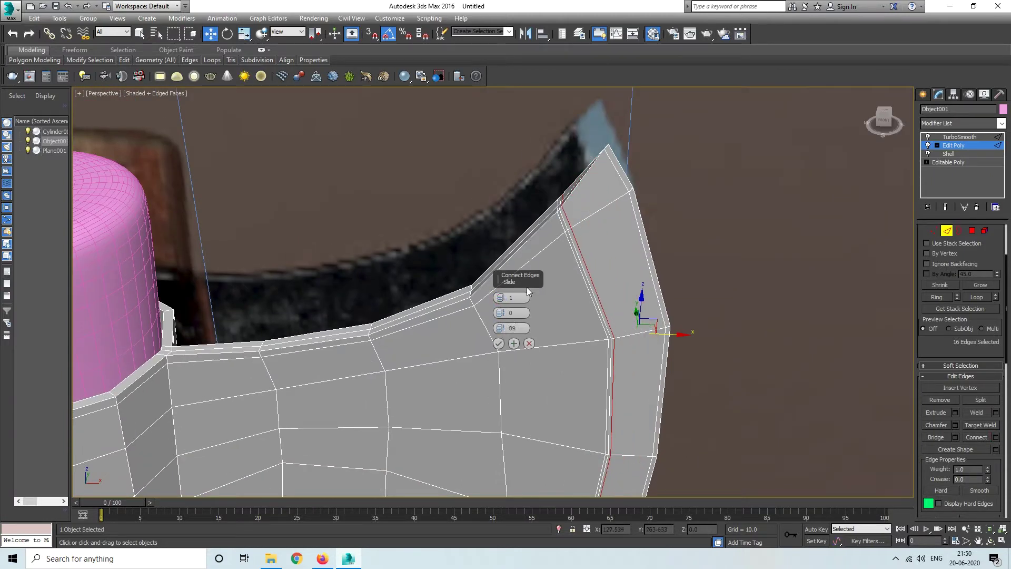
{"action": "left_click", "coordinate": [499, 343]}
{"action": "middle_click_drag", "start_coordinate": [498, 343], "coordinate": [685, 316], "text": "alt"}
{"action": "scroll", "coordinate": [684, 316], "scroll_direction": "up", "scroll_amount": 3}
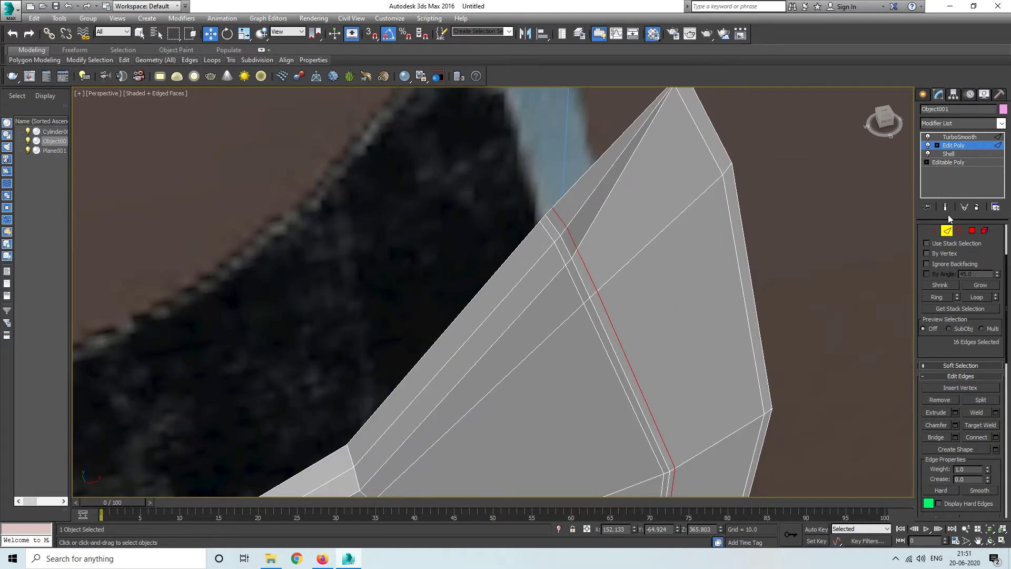
Inspect the axe head from the side, toggling wireframe edges and the low-poly cage.
{"action": "scroll", "coordinate": [761, 311], "scroll_direction": "down", "scroll_amount": 3}
{"action": "mouse_move", "coordinate": [761, 310]}
{"action": "middle_mouse_down", "text": "alt"}
{"action": "mouse_move", "coordinate": [551, 345]}
{"action": "mouse_move", "coordinate": [604, 336]}
{"action": "mouse_move", "coordinate": [507, 365]}
{"action": "mouse_move", "coordinate": [583, 403]}
{"action": "mouse_move", "coordinate": [627, 336]}
{"action": "mouse_move", "coordinate": [607, 355]}
{"action": "mouse_move", "coordinate": [677, 375]}
{"action": "mouse_move", "coordinate": [582, 372]}
{"action": "mouse_move", "coordinate": [585, 332]}
{"action": "mouse_move", "coordinate": [655, 273]}
{"action": "mouse_move", "coordinate": [896, 182]}
{"action": "middle_mouse_up", "text": "alt"}
{"action": "key", "text": "F4"}
{"action": "scroll", "coordinate": [557, 366], "scroll_direction": "up", "scroll_amount": 3}
{"action": "key", "text": "F4"}
{"action": "left_click", "coordinate": [946, 207]}
{"action": "mouse_move", "coordinate": [614, 291]}
{"action": "middle_mouse_down", "text": "alt"}
{"action": "mouse_move", "coordinate": [506, 277]}
{"action": "mouse_move", "coordinate": [591, 316]}
{"action": "mouse_move", "coordinate": [466, 332]}
{"action": "mouse_move", "coordinate": [459, 314]}
{"action": "mouse_move", "coordinate": [524, 309]}
{"action": "mouse_move", "coordinate": [532, 342]}
{"action": "middle_mouse_up", "text": "alt"}
Raise the axe head's TurboSmooth iterations to 2, inspect the result, and reselect the head.
{"action": "left_click", "coordinate": [946, 207]}
{"action": "left_click", "coordinate": [973, 137]}
{"action": "left_click", "coordinate": [995, 246]}
{"action": "left_click", "coordinate": [139, 419]}
{"action": "middle_click_drag", "start_coordinate": [139, 419], "coordinate": [516, 353], "text": "alt"}
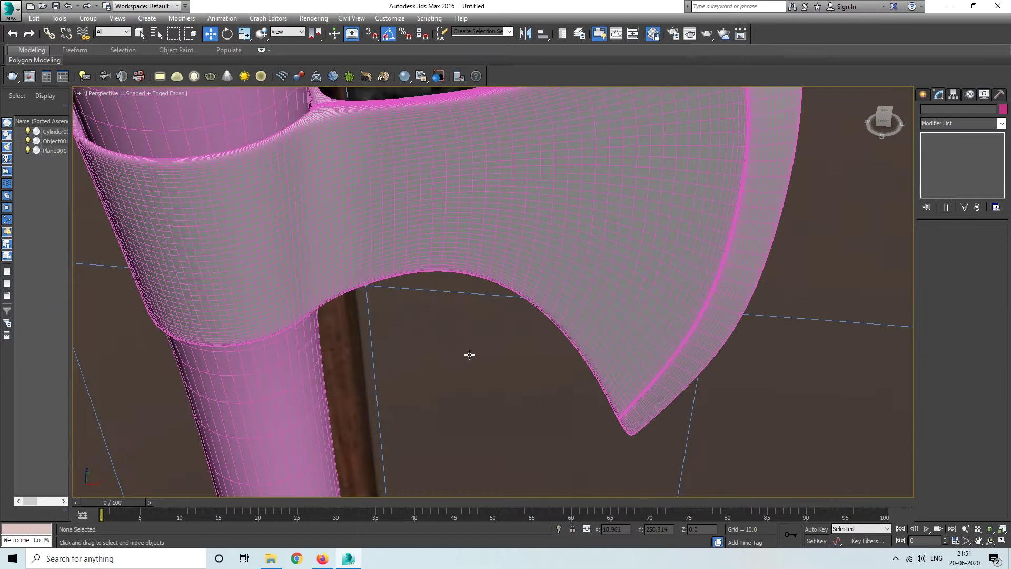
{"action": "scroll", "coordinate": [461, 400], "scroll_direction": "down", "scroll_amount": 5}
{"action": "mouse_move", "coordinate": [461, 400]}
{"action": "middle_mouse_down", "text": "alt"}
{"action": "mouse_move", "coordinate": [555, 361]}
{"action": "mouse_move", "coordinate": [652, 200]}
{"action": "mouse_move", "coordinate": [580, 181]}
{"action": "mouse_move", "coordinate": [582, 284]}
{"action": "mouse_move", "coordinate": [643, 276]}
{"action": "mouse_move", "coordinate": [513, 340]}
{"action": "mouse_move", "coordinate": [602, 330]}
{"action": "mouse_move", "coordinate": [347, 295]}
{"action": "middle_mouse_up", "text": "alt"}
{"action": "scroll", "coordinate": [555, 361], "scroll_direction": "up", "scroll_amount": 5}
{"action": "key", "text": "F4"}
{"action": "scroll", "coordinate": [592, 315], "scroll_direction": "up", "scroll_amount": 2}
{"action": "left_click", "coordinate": [360, 291]}
{"action": "key", "text": "F4"}
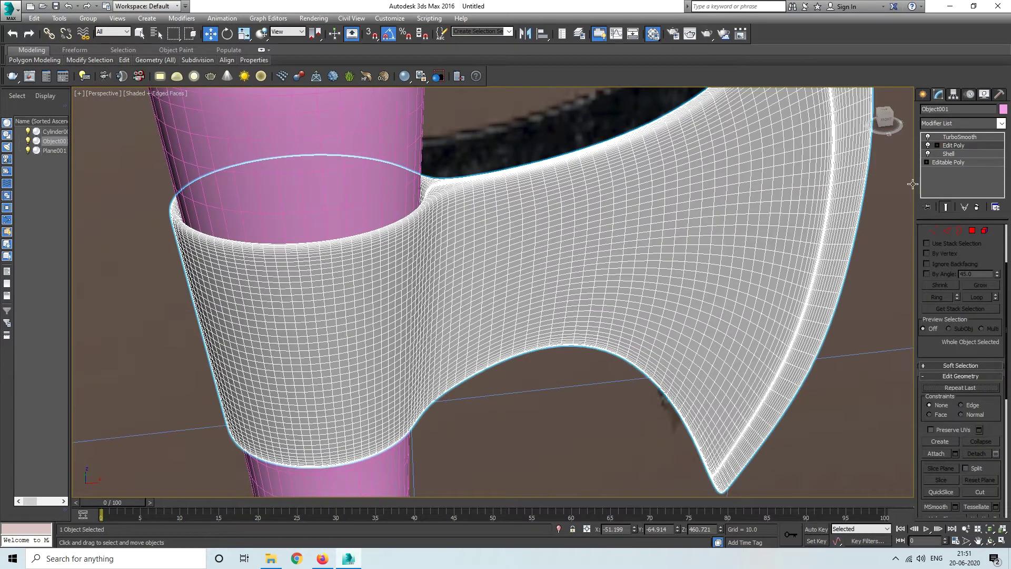
Add two pinched support edges (Segments 2, Pinch 83, Slide 0) along one side of the socket.
{"action": "left_click", "coordinate": [946, 207]}
{"action": "scroll", "coordinate": [409, 300], "scroll_direction": "up", "scroll_amount": 2}
{"action": "scroll", "coordinate": [408, 300], "scroll_direction": "up", "scroll_amount": 2}
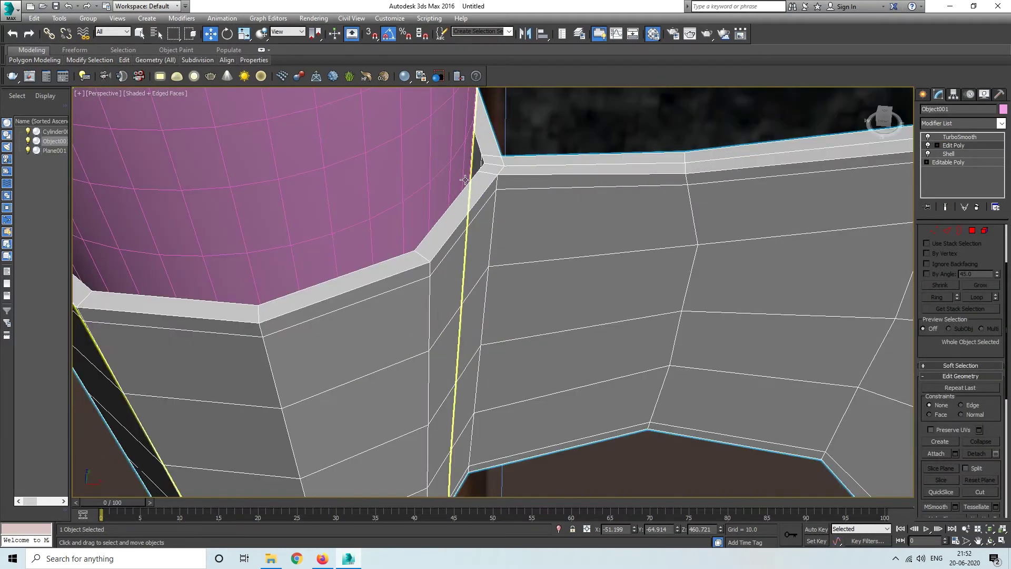
{"action": "scroll", "coordinate": [474, 211], "scroll_direction": "up", "scroll_amount": 2}
{"action": "key", "text": "2"}
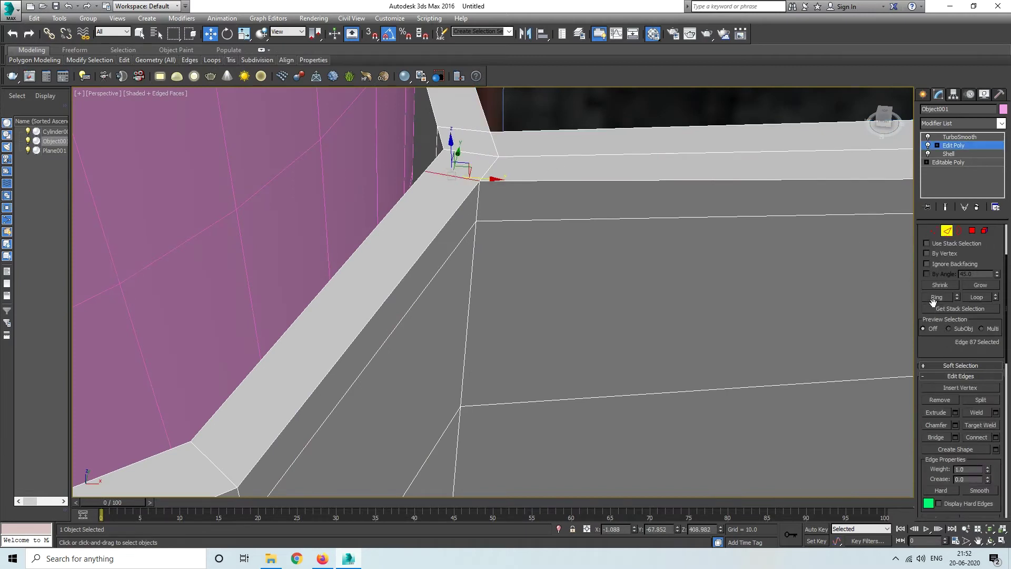
{"action": "left_click", "coordinate": [996, 437]}
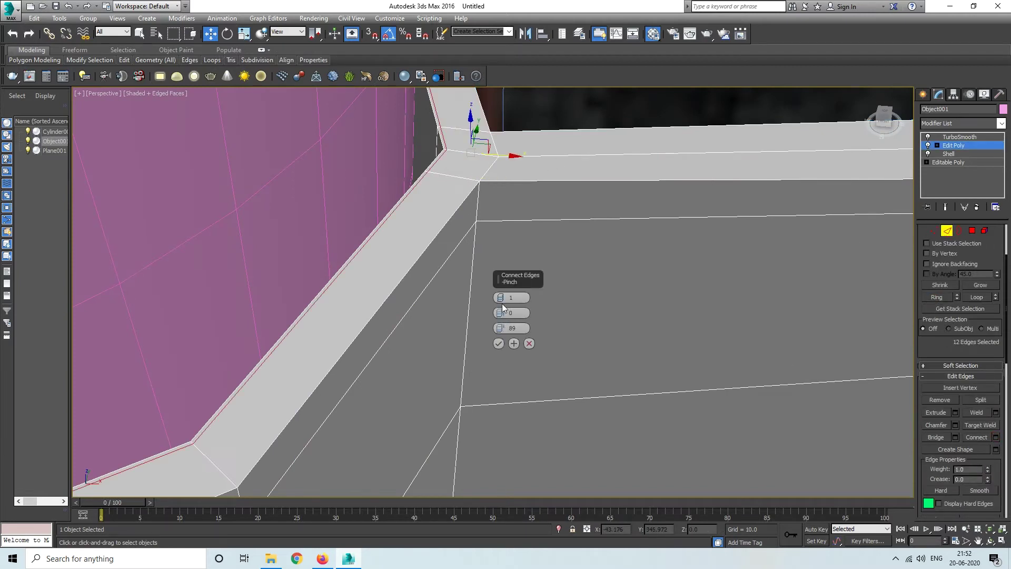
{"action": "left_click_drag", "start_coordinate": [502, 313], "coordinate": [537, 173]}
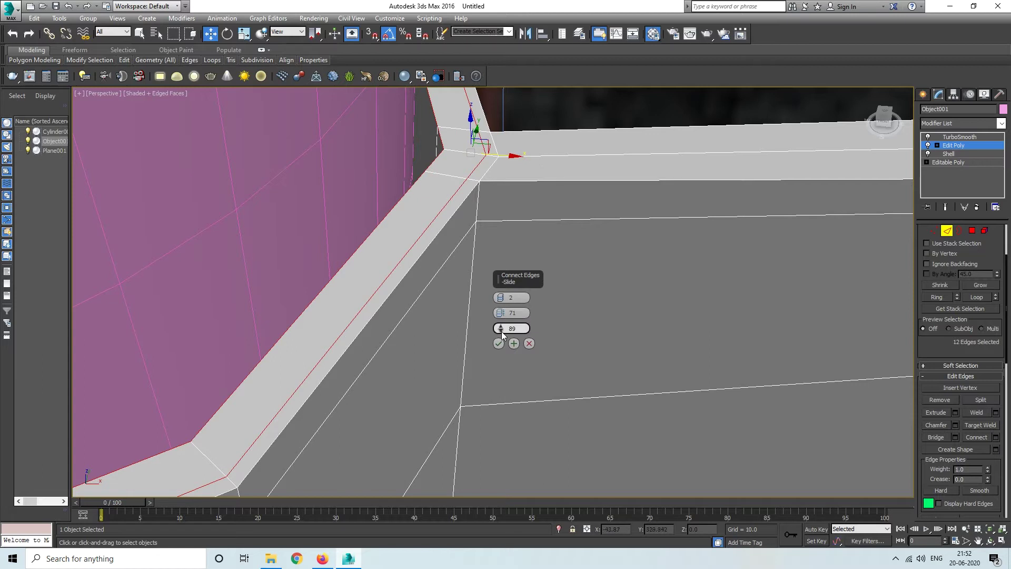
{"action": "left_click_drag", "start_coordinate": [517, 414], "coordinate": [519, 518]}
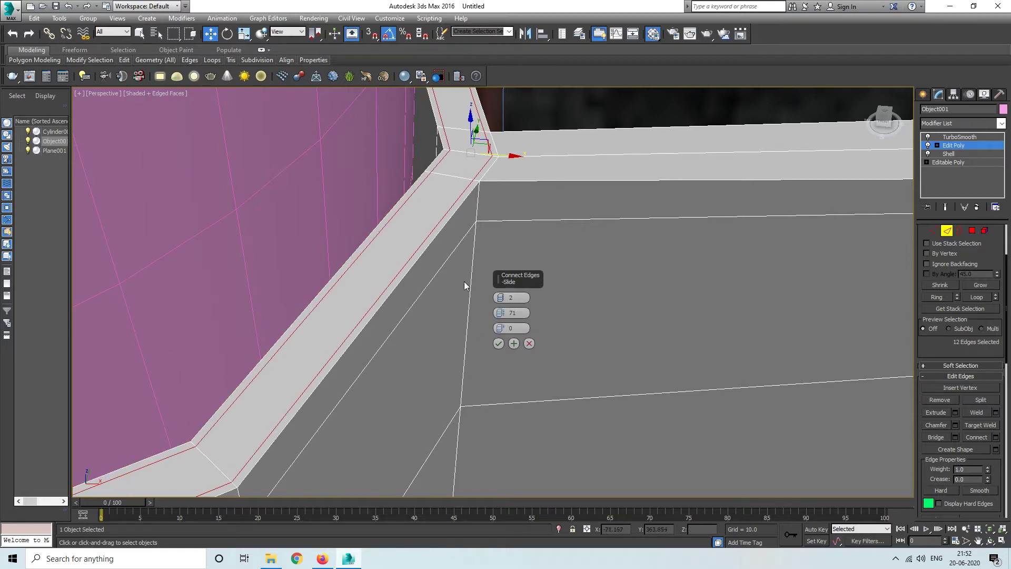
{"action": "left_click_drag", "start_coordinate": [506, 305], "coordinate": [515, 284]}
{"action": "left_click", "coordinate": [942, 209]}
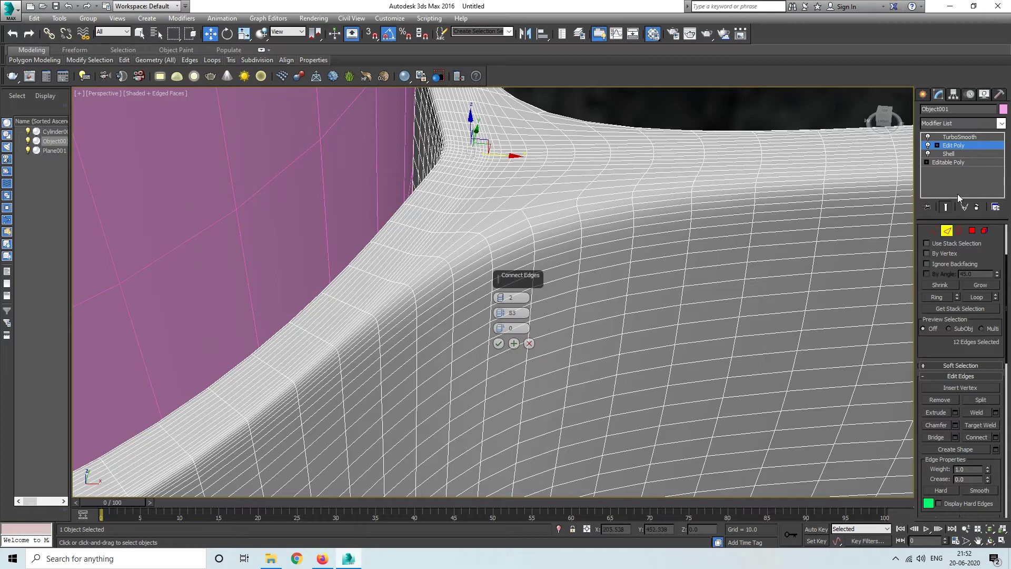
{"action": "left_click", "coordinate": [946, 207]}
{"action": "left_click", "coordinate": [497, 346]}
Apply the same pinched Connect to the edges on the socket's other side.
{"action": "middle_click_drag", "start_coordinate": [497, 346], "coordinate": [455, 165], "text": "alt"}
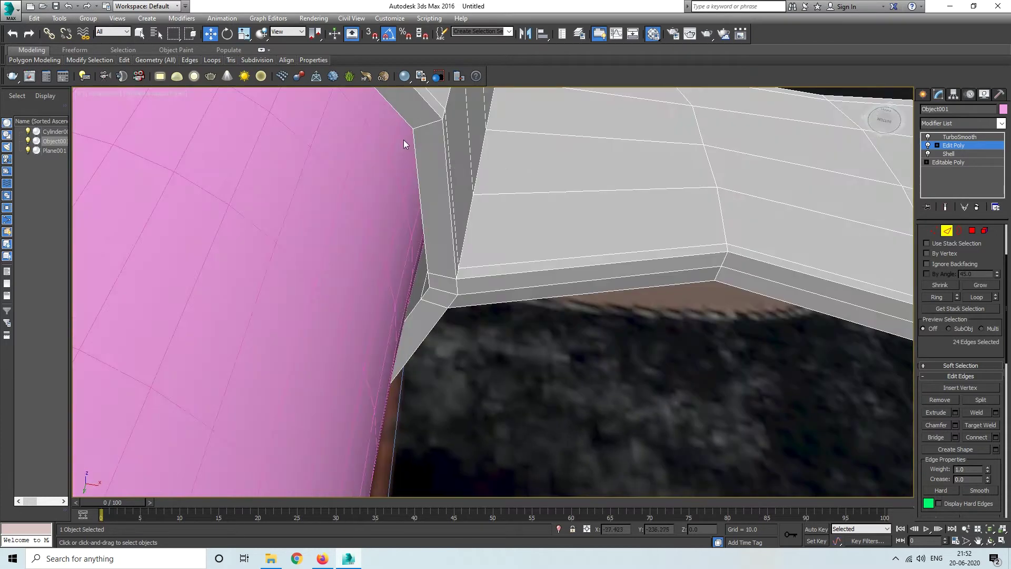
{"action": "left_click", "coordinate": [996, 438]}
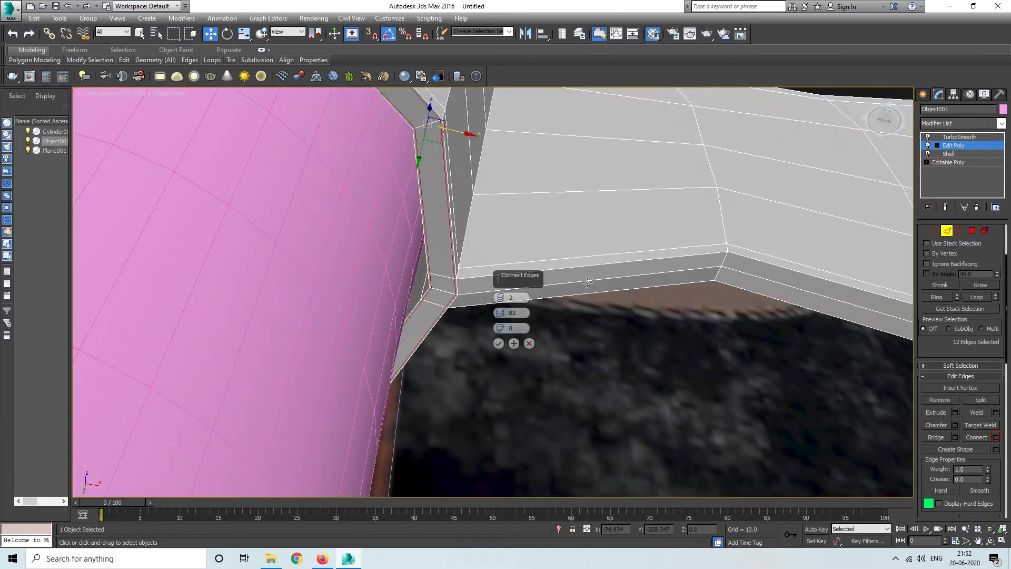
{"action": "middle_click_drag", "start_coordinate": [497, 343], "coordinate": [357, 174], "text": "alt"}
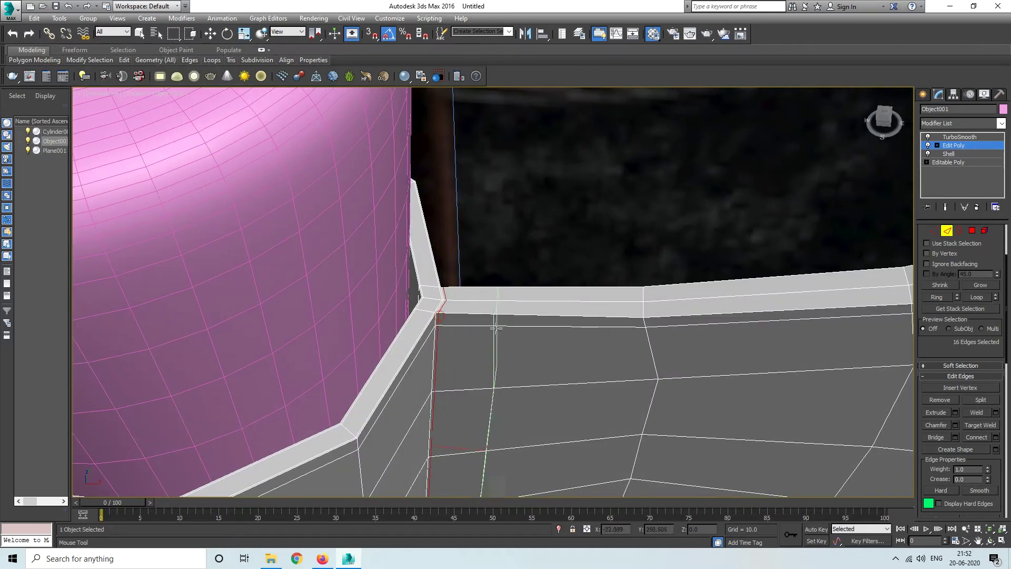
{"action": "scroll", "coordinate": [493, 291], "scroll_direction": "down", "scroll_amount": 10}
{"action": "left_click", "coordinate": [977, 146]}
{"action": "left_click", "coordinate": [243, 207]}
{"action": "mouse_move", "coordinate": [571, 318]}
{"action": "middle_mouse_down", "text": "alt"}
{"action": "mouse_move", "coordinate": [470, 287]}
{"action": "mouse_move", "coordinate": [485, 303]}
{"action": "mouse_move", "coordinate": [531, 289]}
{"action": "mouse_move", "coordinate": [468, 301]}
{"action": "middle_mouse_up", "text": "alt"}
{"action": "left_click", "coordinate": [467, 300]}
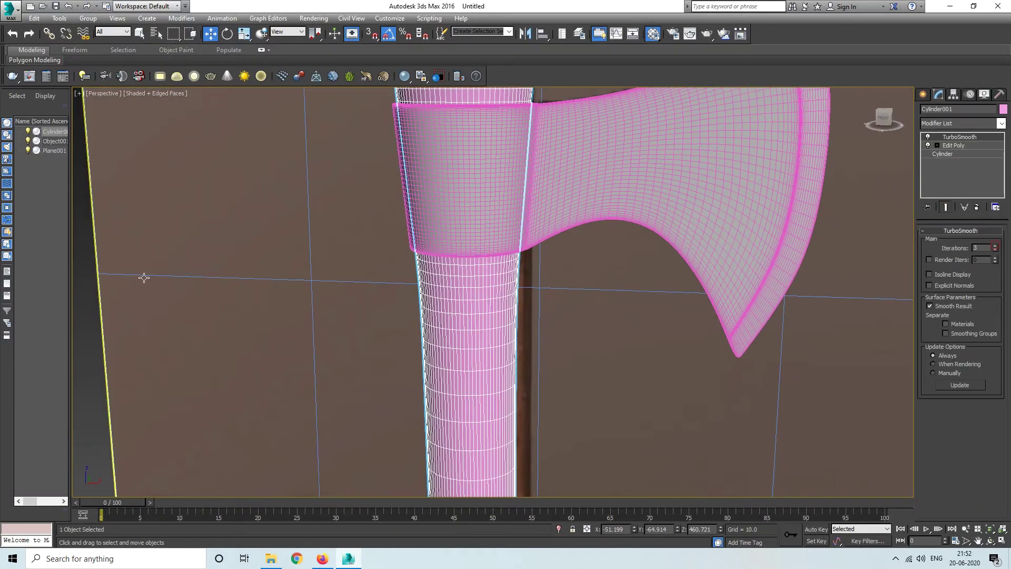
{"action": "left_click", "coordinate": [81, 293]}
{"action": "key", "text": "f"}
{"action": "scroll", "coordinate": [474, 264], "scroll_direction": "up", "scroll_amount": 5}
{"action": "scroll", "coordinate": [474, 264], "scroll_direction": "down", "scroll_amount": 4}
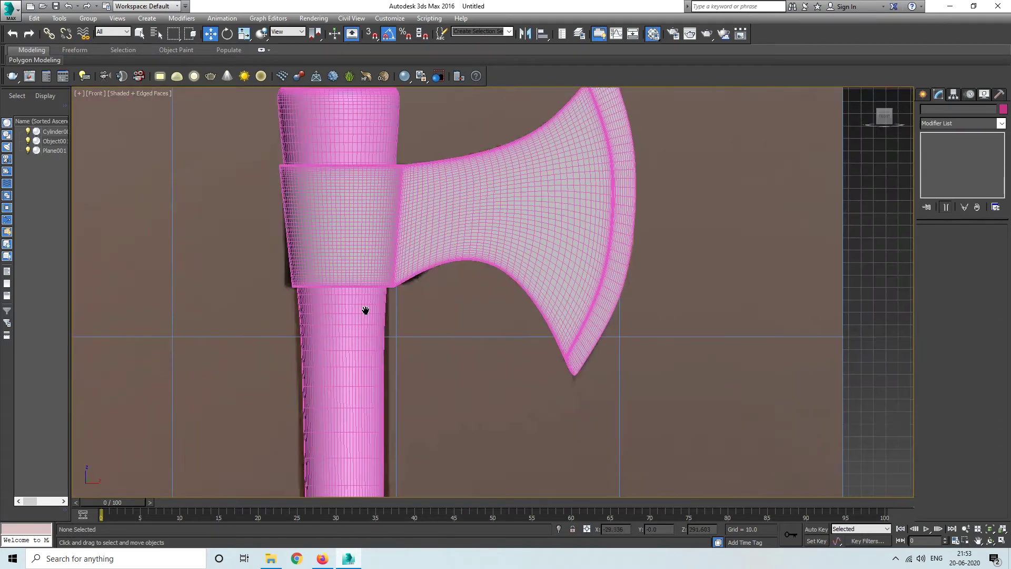
{"action": "scroll", "coordinate": [405, 304], "scroll_direction": "down", "scroll_amount": 2}
{"action": "scroll", "coordinate": [406, 304], "scroll_direction": "down", "scroll_amount": 3}
{"action": "key", "text": "p"}
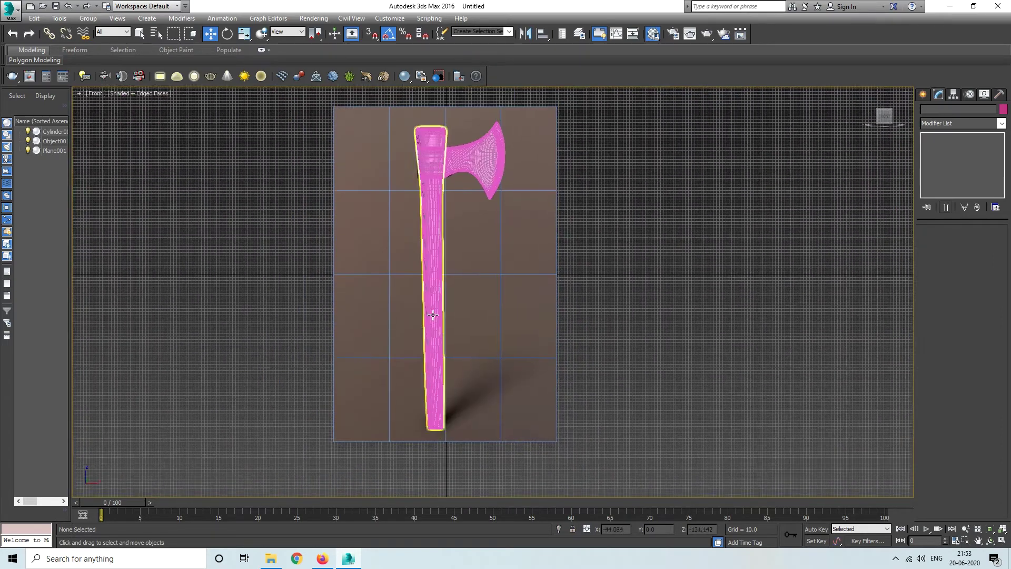
{"action": "scroll", "coordinate": [444, 324], "scroll_direction": "up", "scroll_amount": 3}
{"action": "mouse_move", "coordinate": [443, 324]}
{"action": "middle_mouse_down", "text": "alt"}
{"action": "mouse_move", "coordinate": [375, 255]}
{"action": "mouse_move", "coordinate": [390, 247]}
{"action": "middle_mouse_up", "text": "alt"}
{"action": "scroll", "coordinate": [421, 295], "scroll_direction": "up", "scroll_amount": 3}
{"action": "scroll", "coordinate": [410, 279], "scroll_direction": "up", "scroll_amount": 2}
{"action": "scroll", "coordinate": [403, 265], "scroll_direction": "up", "scroll_amount": 2}
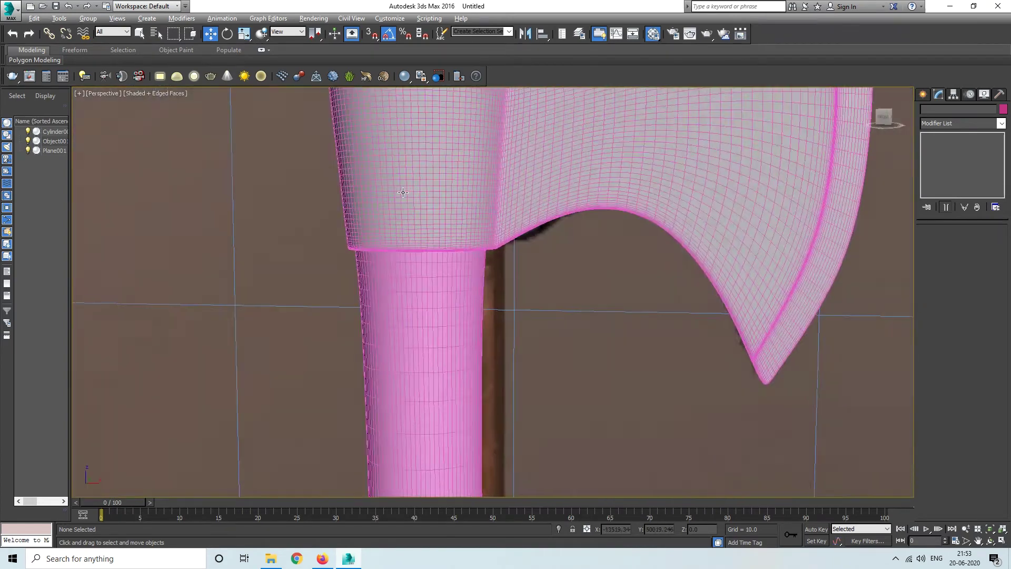
{"action": "scroll", "coordinate": [392, 232], "scroll_direction": "down", "scroll_amount": 4}
{"action": "left_click", "coordinate": [10, 8]}
{"action": "left_click", "coordinate": [31, 131]}
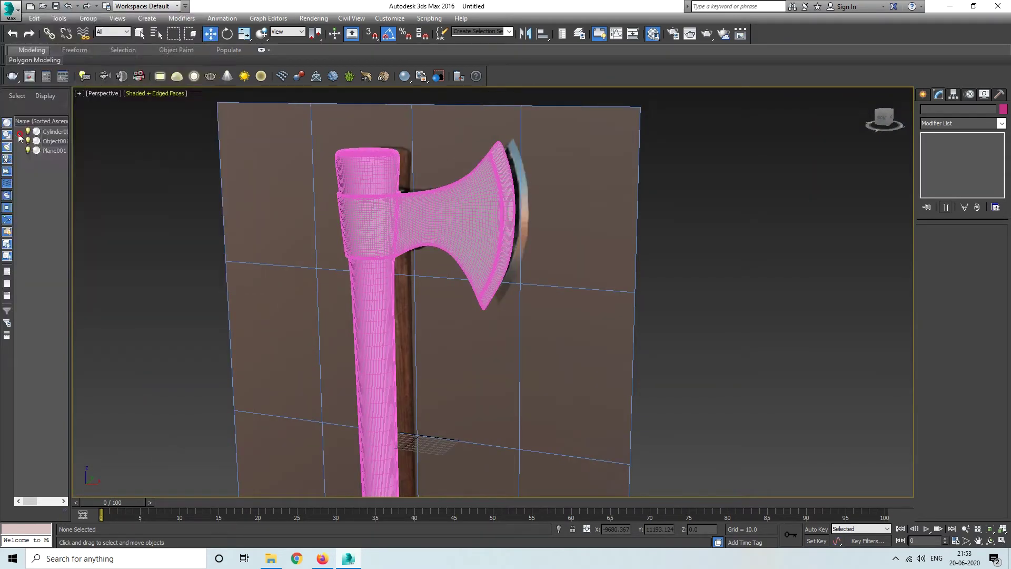
Save the scene as 'tomahawk axe.max' in a folder on drive F:, then reselect the axe head.
{"action": "left_click", "coordinate": [28, 167]}
{"action": "double_click", "coordinate": [205, 263]}
{"action": "scroll", "coordinate": [158, 227], "scroll_direction": "down", "scroll_amount": 1}
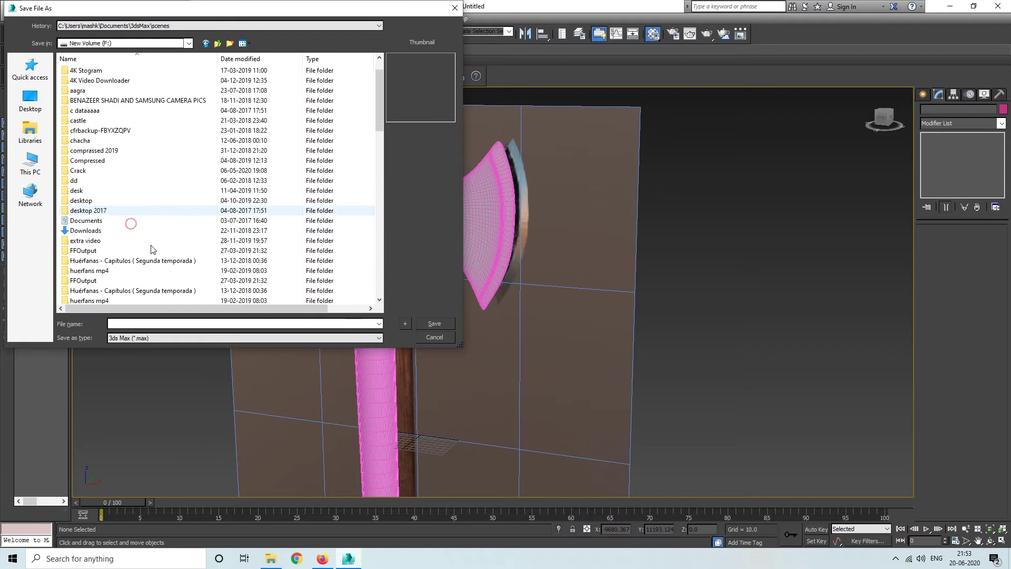
{"action": "scroll", "coordinate": [133, 237], "scroll_direction": "down", "scroll_amount": 5}
{"action": "double_click", "coordinate": [93, 290]}
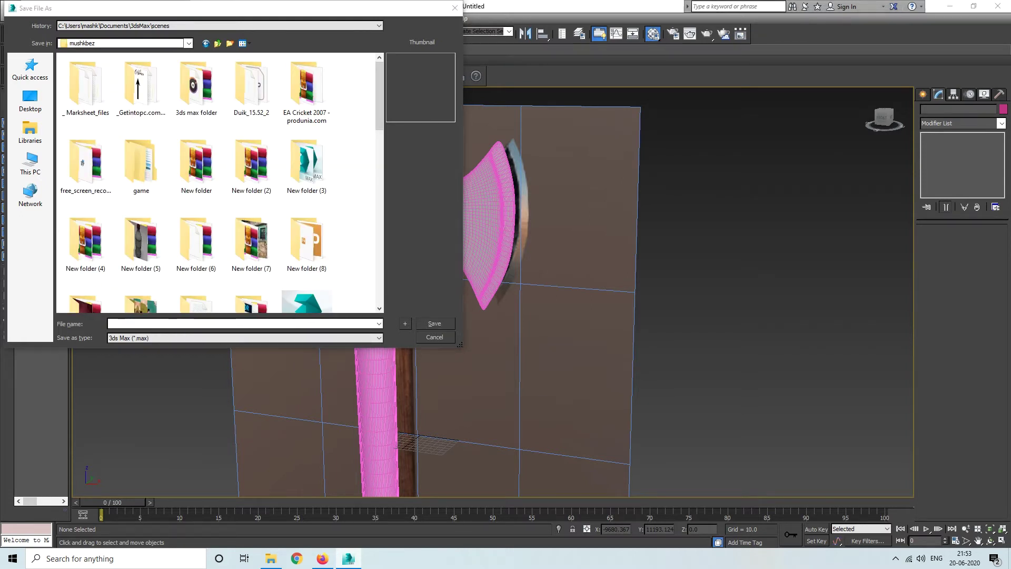
{"action": "left_click", "coordinate": [157, 322]}
{"action": "type", "text": "t"}
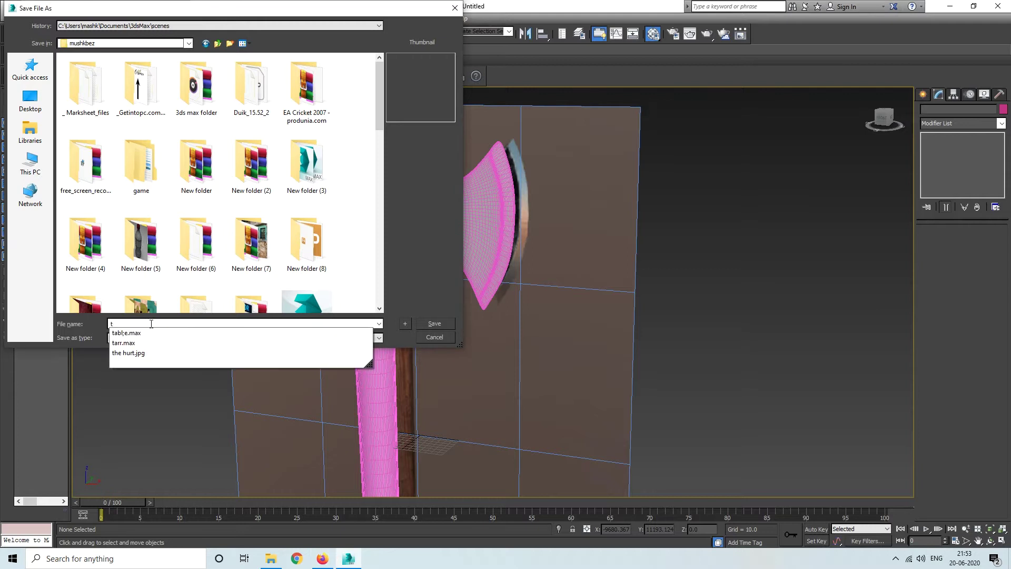
{"action": "type", "text": "oma"}
{"action": "type", "text": "hawk axe"}
{"action": "left_click", "coordinate": [438, 323]}
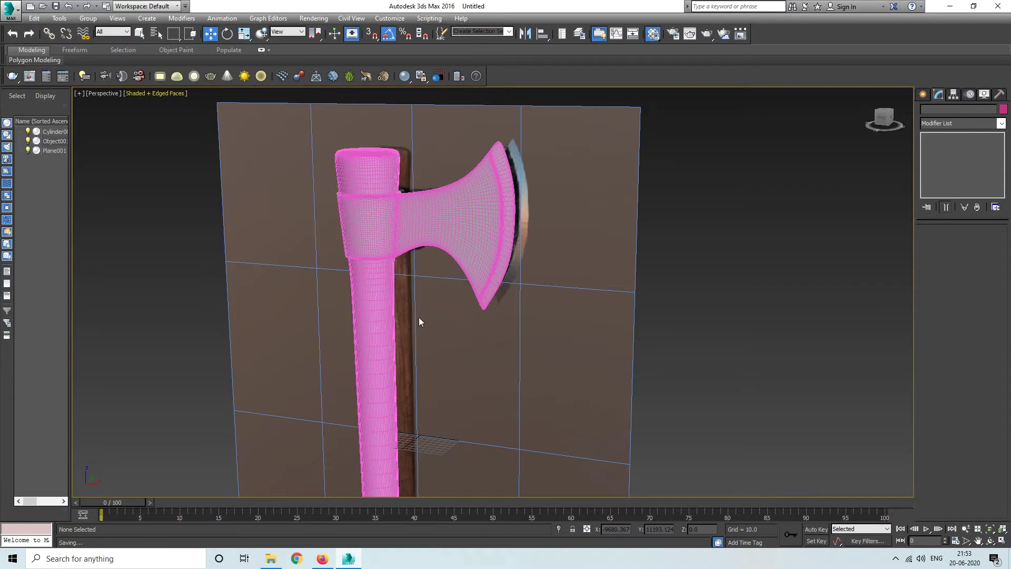
{"action": "left_click", "coordinate": [453, 248]}
{"action": "middle_click_drag", "start_coordinate": [458, 253], "coordinate": [463, 258]}
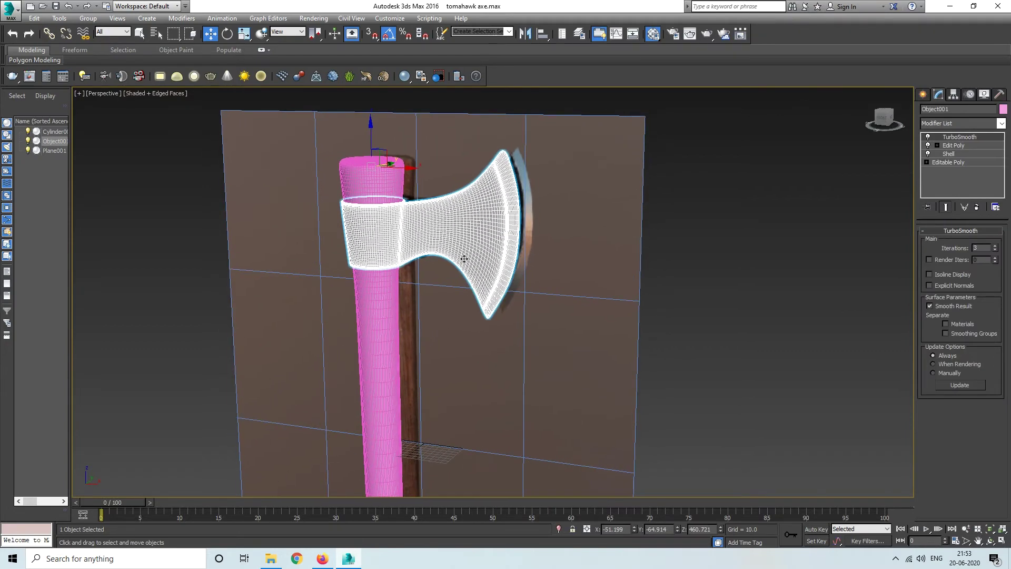
Shift-drag a spare copy of the axe head off to the side.
{"action": "scroll", "coordinate": [464, 258], "scroll_direction": "up", "scroll_amount": 5}
{"action": "scroll", "coordinate": [501, 269], "scroll_direction": "up", "scroll_amount": 2}
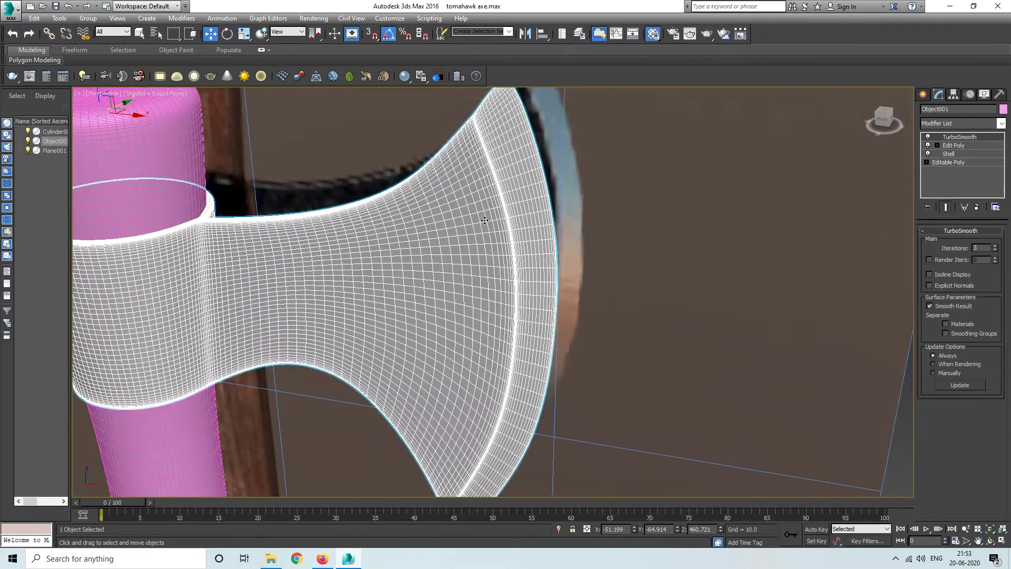
{"action": "scroll", "coordinate": [529, 205], "scroll_direction": "down", "scroll_amount": 10}
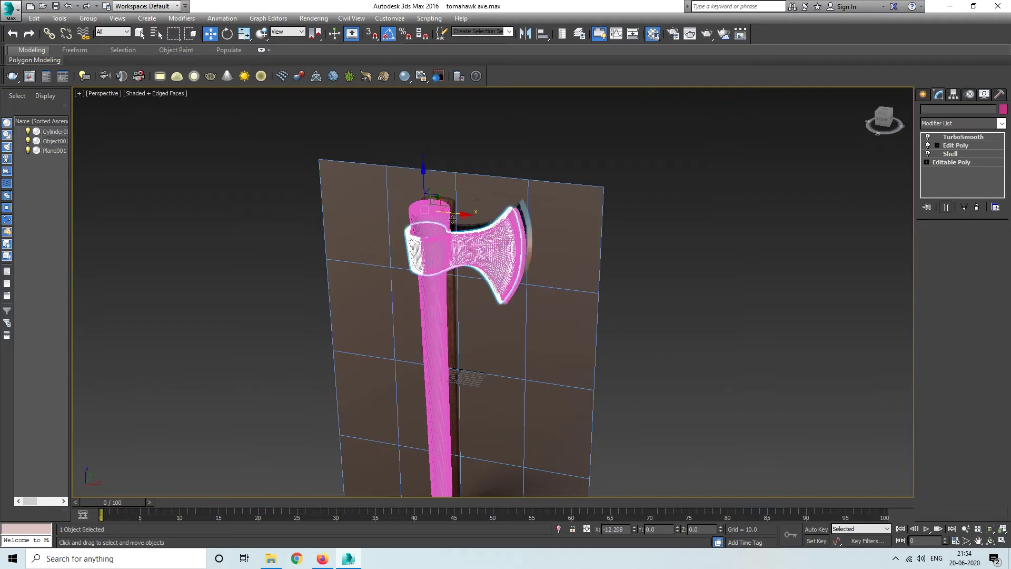
{"action": "left_click_drag", "start_coordinate": [444, 228], "coordinate": [101, 214], "text": "shift"}
{"action": "left_click", "coordinate": [501, 321]}
Convert the original axe head (Object001) to an Editable Poly.
{"action": "scroll", "coordinate": [489, 250], "scroll_direction": "up", "scroll_amount": 2}
{"action": "right_click", "coordinate": [496, 250]}
{"action": "mouse_move", "coordinate": [551, 356]}
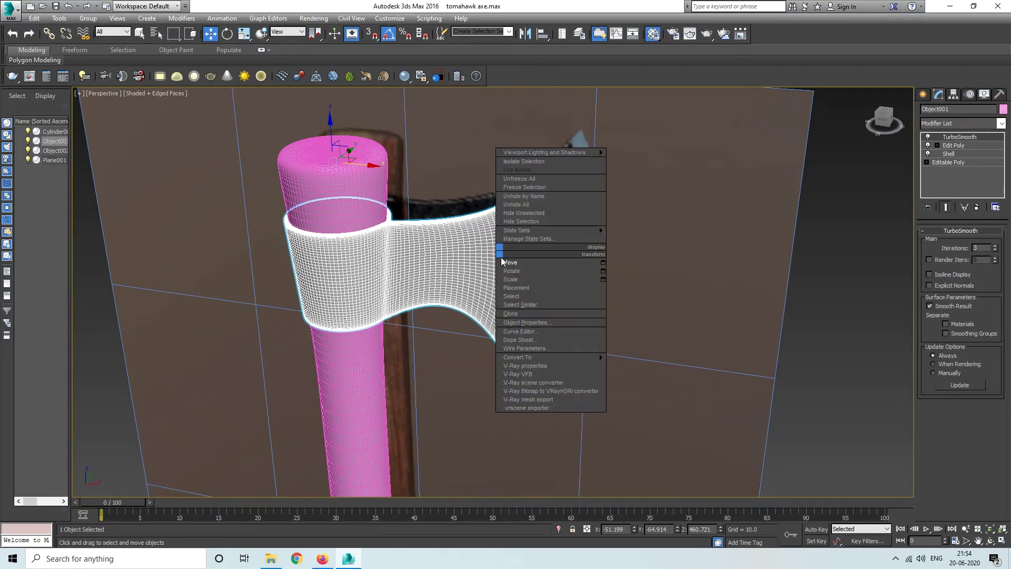
{"action": "left_click", "coordinate": [630, 368]}
{"action": "left_click", "coordinate": [858, 289]}
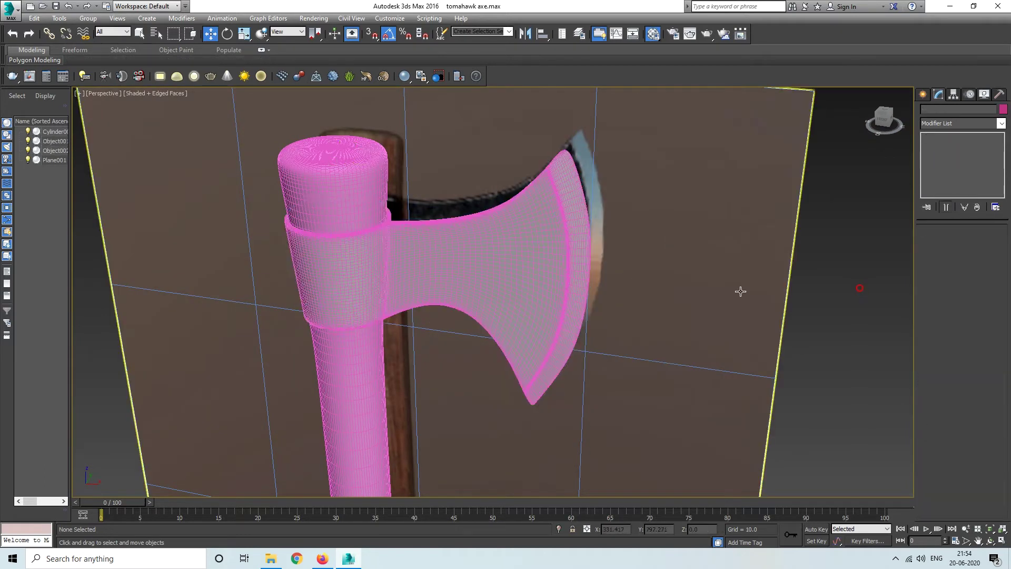
{"action": "scroll", "coordinate": [548, 221], "scroll_direction": "up", "scroll_amount": 5}
{"action": "scroll", "coordinate": [525, 205], "scroll_direction": "up", "scroll_amount": 5}
{"action": "scroll", "coordinate": [525, 205], "scroll_direction": "down", "scroll_amount": 3}
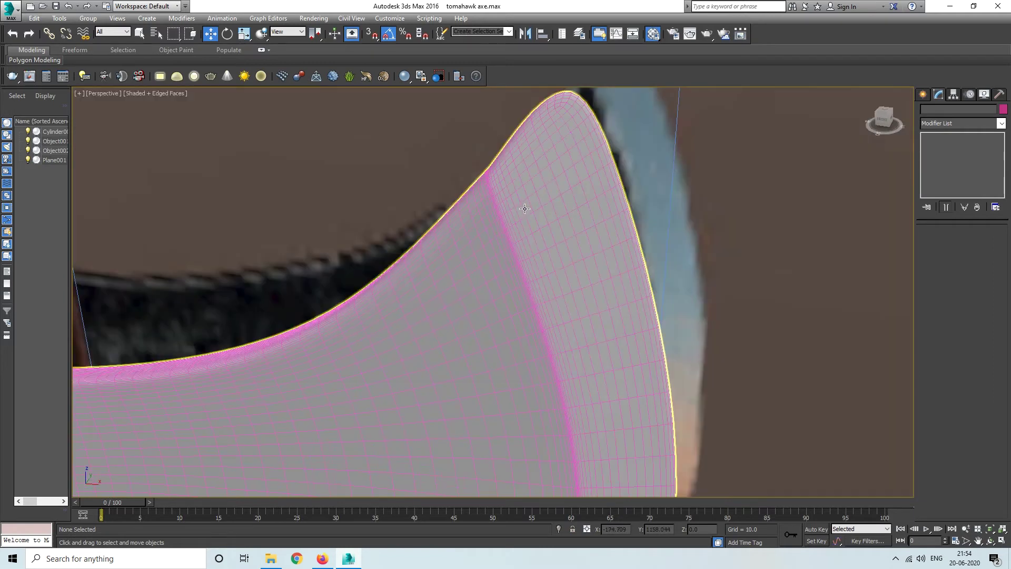
{"action": "left_click", "coordinate": [524, 211]}
Open the Material Editor and show the viewport shaded without wireframe edges.
{"action": "scroll", "coordinate": [525, 211], "scroll_direction": "down", "scroll_amount": 2}
{"action": "scroll", "coordinate": [524, 211], "scroll_direction": "down", "scroll_amount": 5}
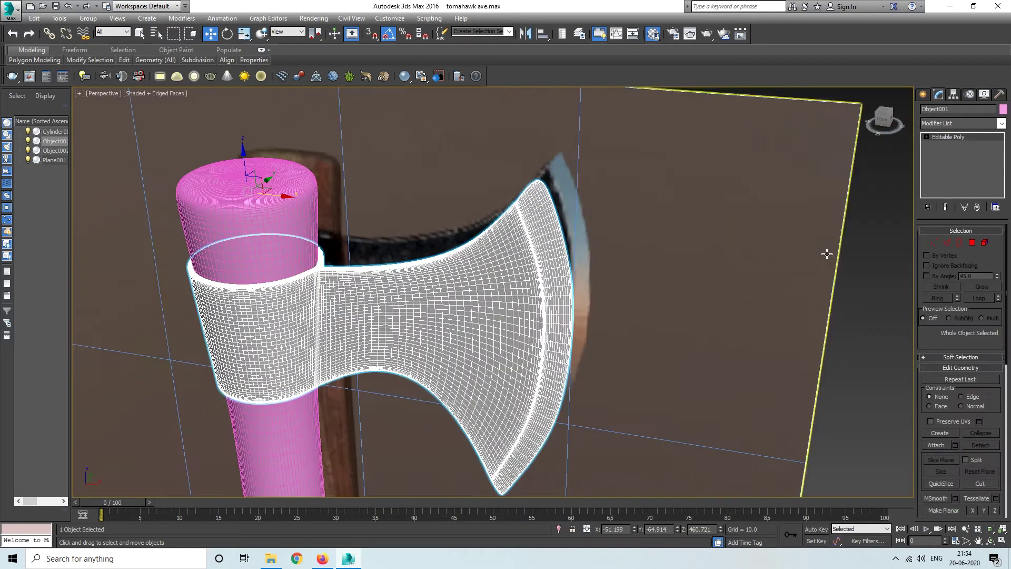
{"action": "key", "text": "m"}
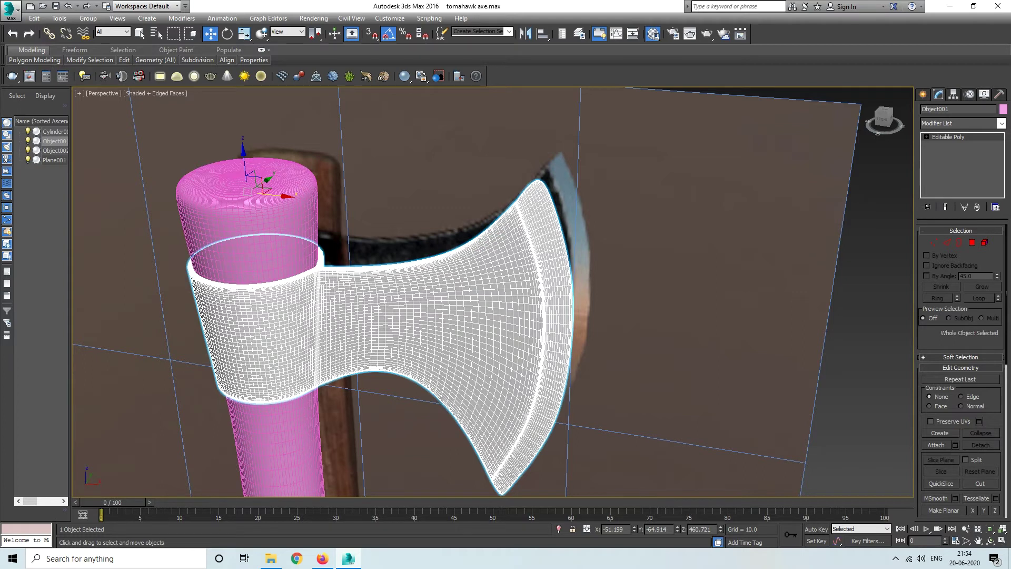
{"action": "key", "text": "F4"}
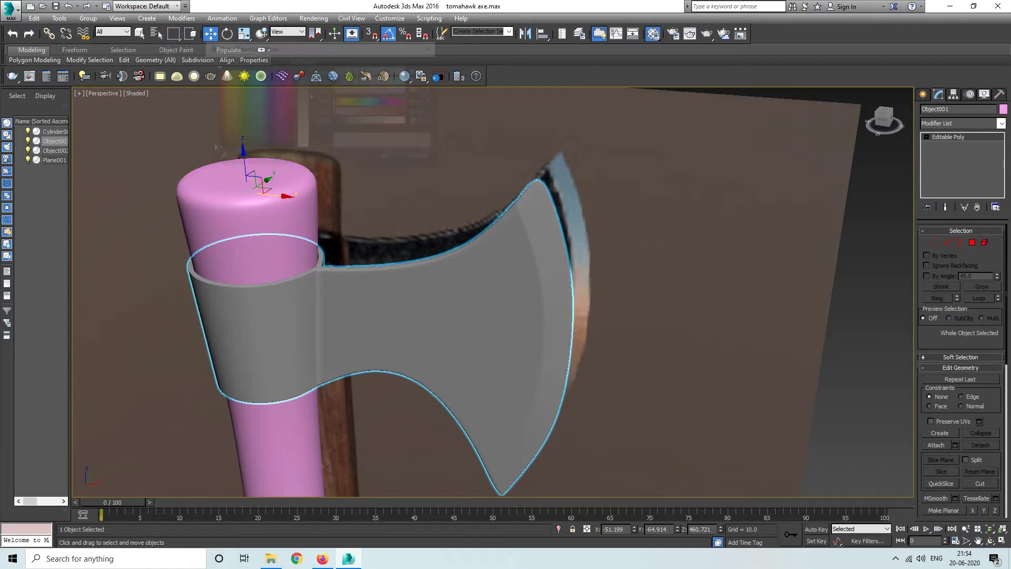
Set the axe head's Diffuse colour to near-black (value 8) and its Reflection colour to dark grey.
{"action": "left_click_drag", "start_coordinate": [303, 73], "coordinate": [303, 148]}
{"action": "left_click_drag", "start_coordinate": [311, 72], "coordinate": [311, 74]}
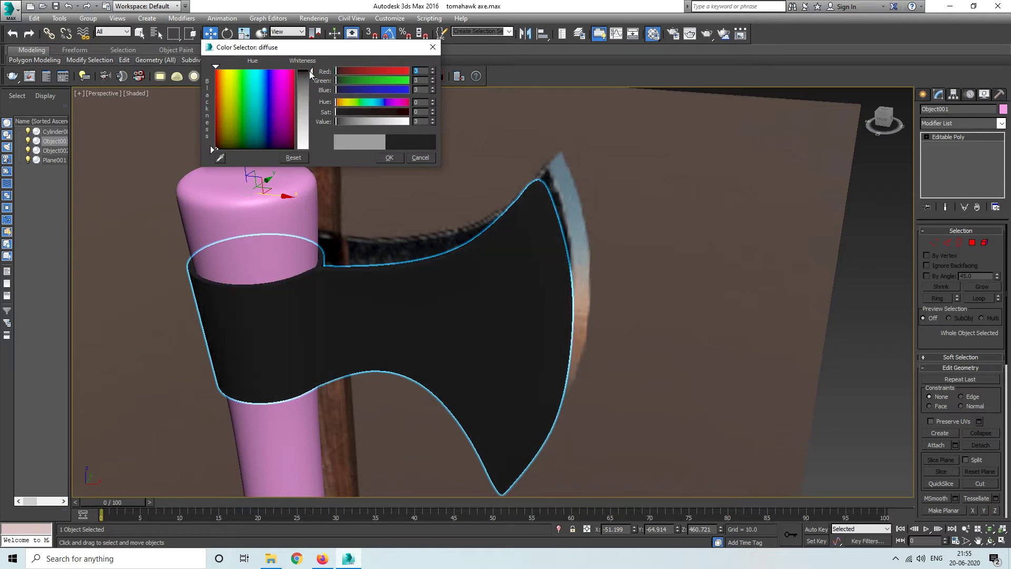
{"action": "left_click", "coordinate": [390, 158]}
{"action": "left_click", "coordinate": [289, 153]}
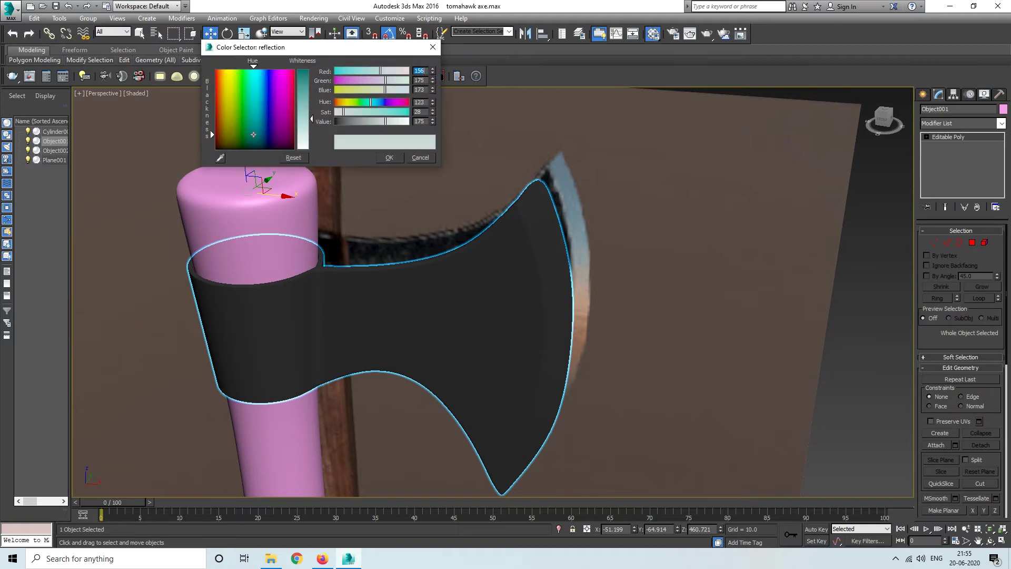
{"action": "left_click_drag", "start_coordinate": [313, 87], "coordinate": [311, 72]}
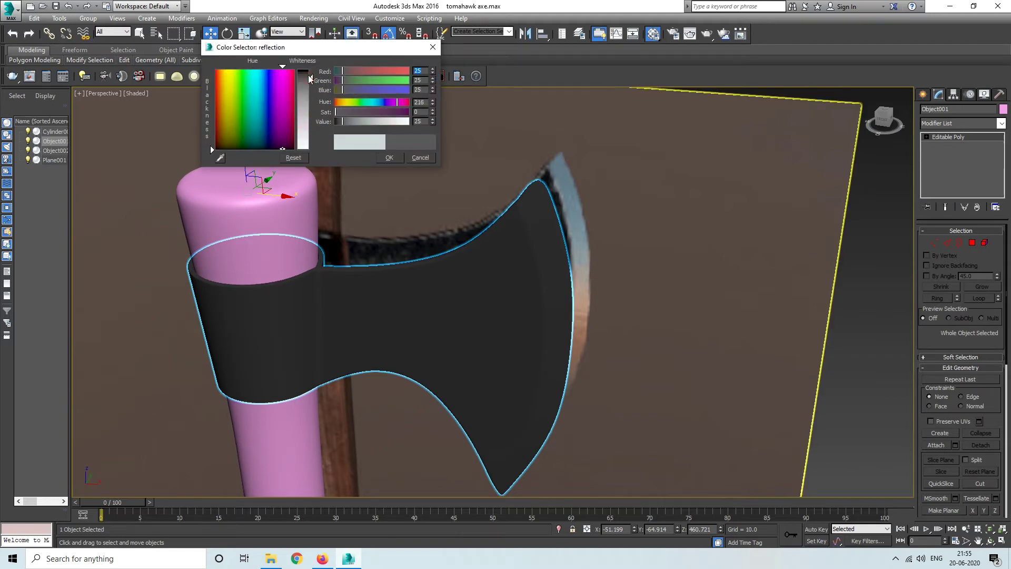
{"action": "left_click", "coordinate": [377, 157]}
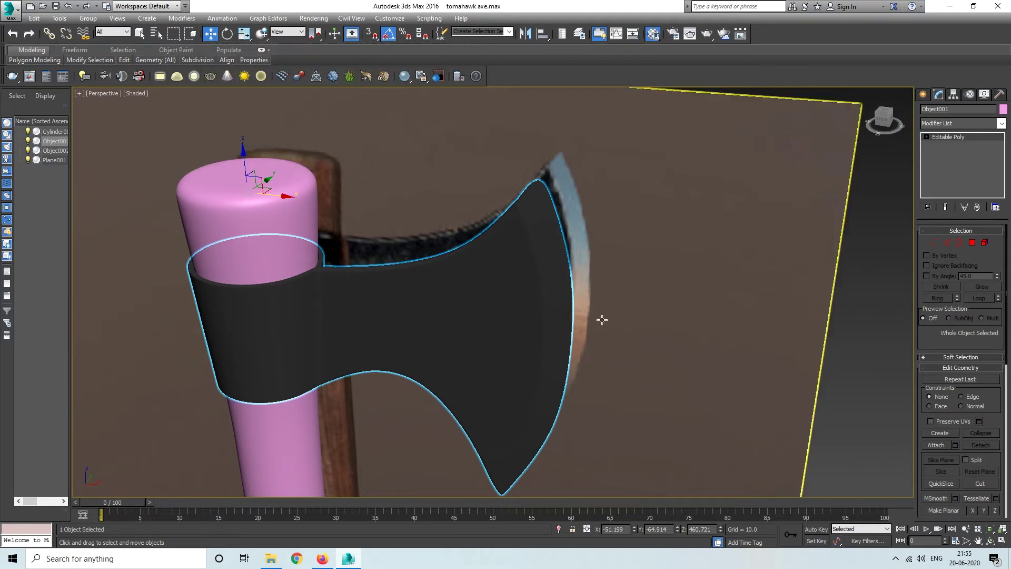
{"action": "left_click", "coordinate": [975, 242]}
Show the mesh edges, pick a polygon on the axe head, and frame the blade edge.
{"action": "scroll", "coordinate": [677, 160], "scroll_direction": "up", "scroll_amount": 5}
{"action": "key", "text": "F4"}
{"action": "mouse_move", "coordinate": [678, 160]}
{"action": "middle_mouse_down"}
{"action": "mouse_move", "coordinate": [453, 306]}
{"action": "mouse_move", "coordinate": [447, 391]}
{"action": "middle_mouse_up"}
{"action": "scroll", "coordinate": [453, 306], "scroll_direction": "down", "scroll_amount": 2}
{"action": "scroll", "coordinate": [459, 311], "scroll_direction": "down", "scroll_amount": 2}
{"action": "scroll", "coordinate": [424, 275], "scroll_direction": "up", "scroll_amount": 5}
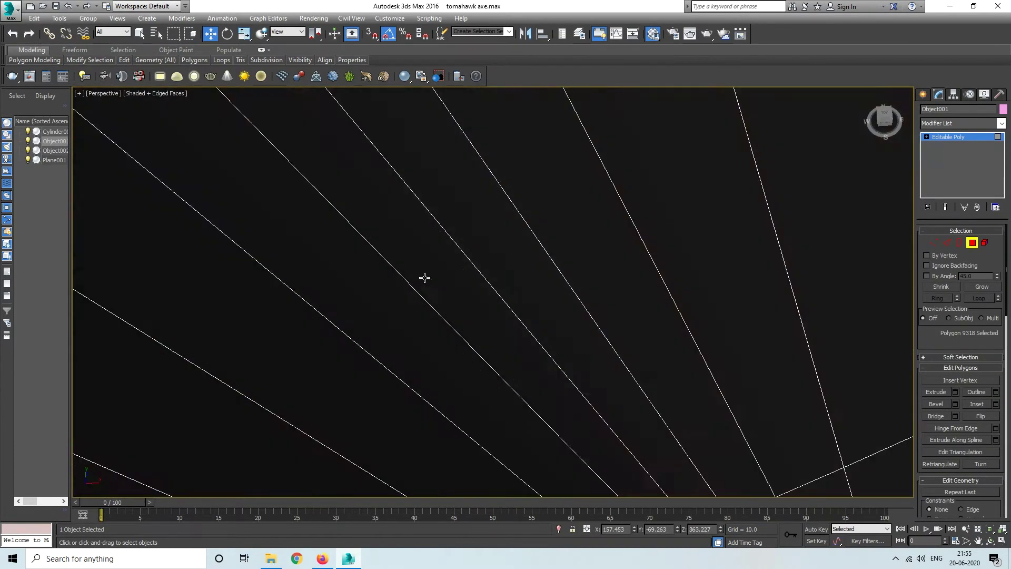
{"action": "middle_click_drag", "start_coordinate": [424, 276], "coordinate": [429, 338], "text": "alt"}
{"action": "scroll", "coordinate": [428, 339], "scroll_direction": "up", "scroll_amount": 4}
{"action": "scroll", "coordinate": [421, 372], "scroll_direction": "down", "scroll_amount": 3}
{"action": "scroll", "coordinate": [421, 371], "scroll_direction": "up", "scroll_amount": 5}
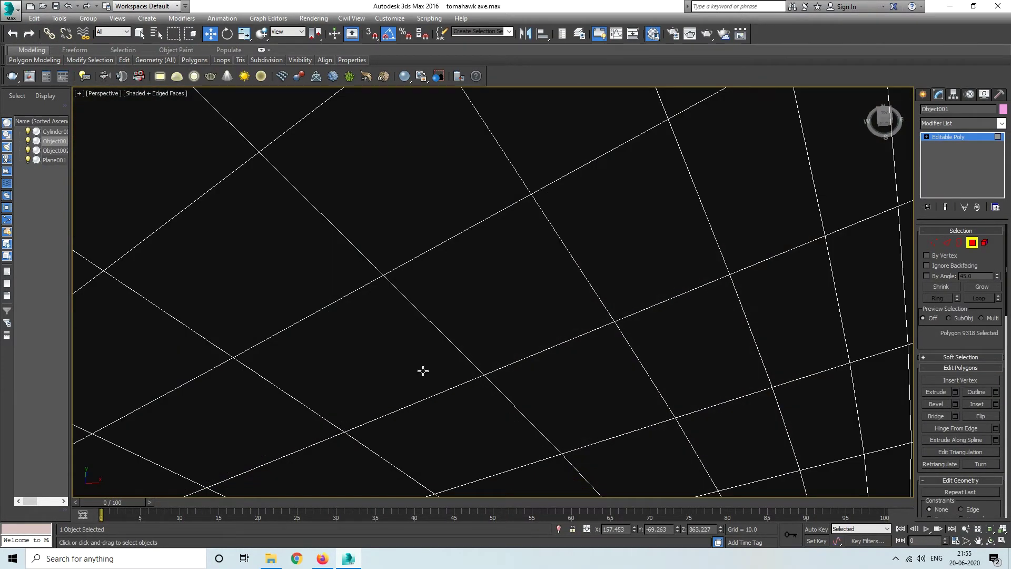
{"action": "scroll", "coordinate": [427, 325], "scroll_direction": "down", "scroll_amount": 6}
{"action": "scroll", "coordinate": [452, 351], "scroll_direction": "up", "scroll_amount": 4}
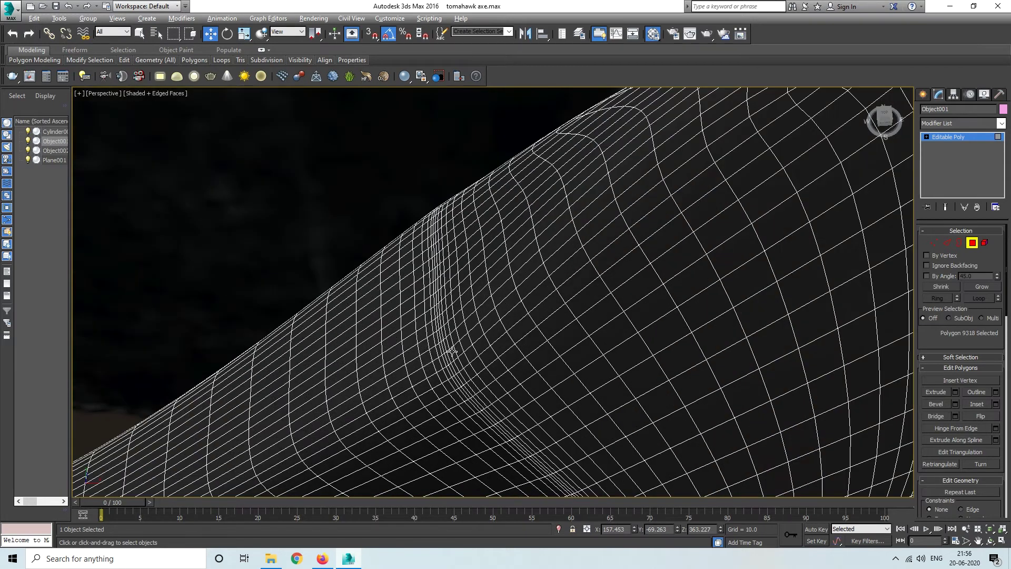
Select successive polygon loops running along the blade's cutting edge.
{"action": "left_click", "coordinate": [469, 405]}
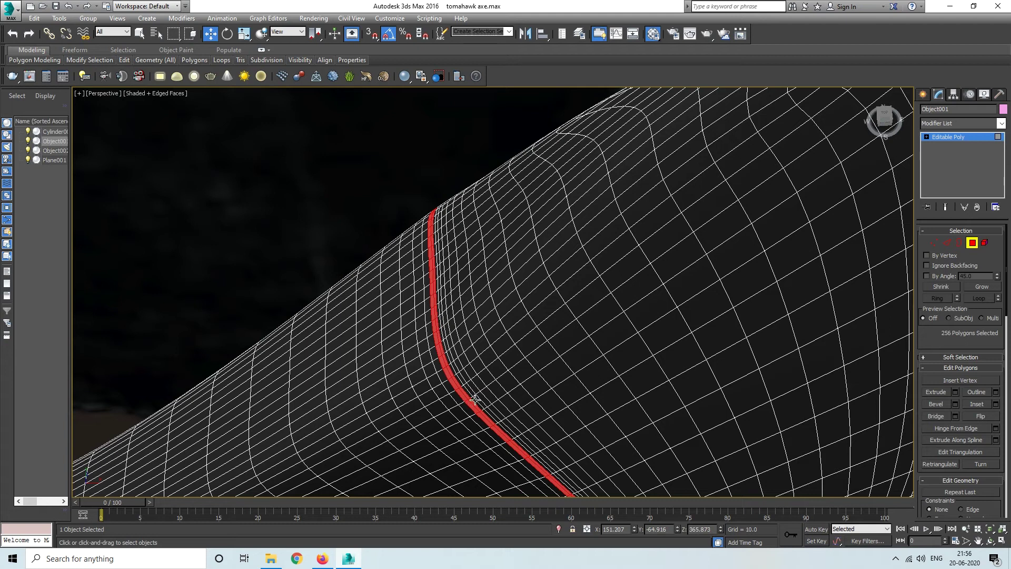
{"action": "left_click", "coordinate": [473, 396], "text": "ctrl"}
{"action": "left_click", "coordinate": [477, 388], "text": "shift"}
{"action": "left_click", "coordinate": [492, 380], "text": "ctrl"}
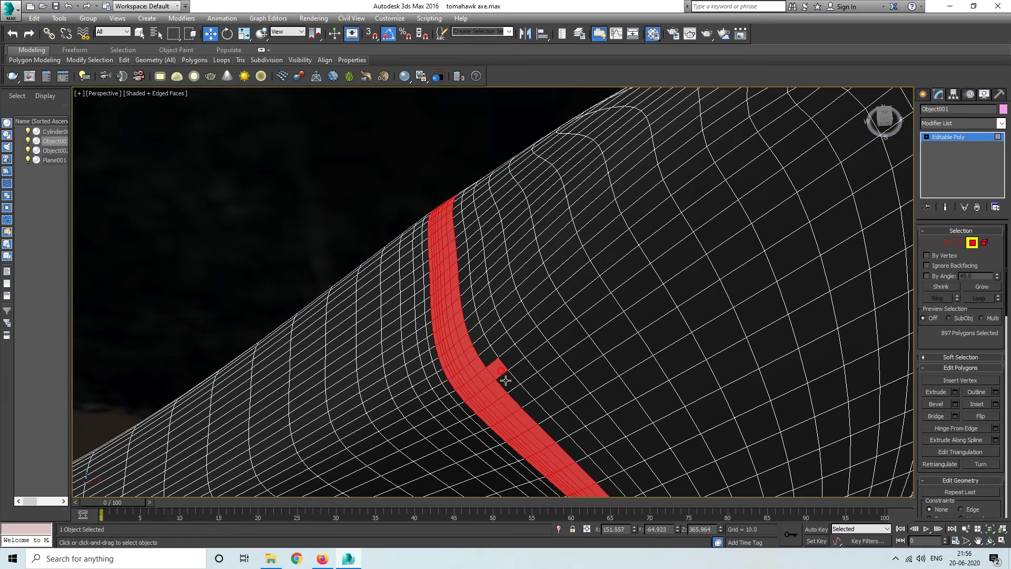
{"action": "left_click", "coordinate": [503, 375], "text": "shift"}
{"action": "scroll", "coordinate": [503, 375], "scroll_direction": "down", "scroll_amount": 5}
{"action": "middle_click_drag", "start_coordinate": [503, 369], "coordinate": [501, 158], "text": "alt"}
{"action": "scroll", "coordinate": [502, 139], "scroll_direction": "up", "scroll_amount": 3}
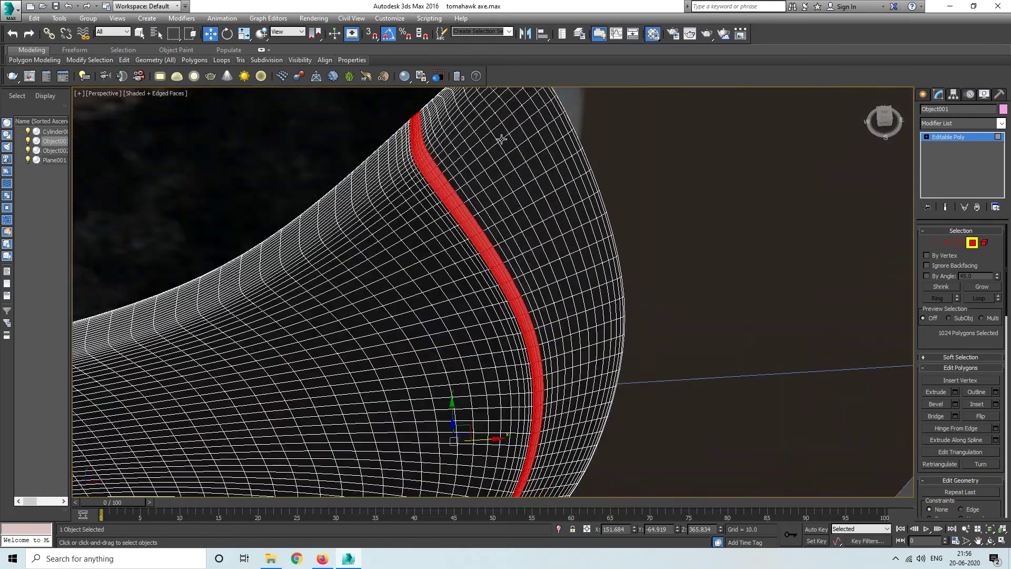
{"action": "scroll", "coordinate": [501, 139], "scroll_direction": "up", "scroll_amount": 1}
Grow and then shrink the selection, adding further loops to widen the edge band.
{"action": "left_click", "coordinate": [982, 287]}
{"action": "key", "text": "ctrl+Page_Down"}
{"action": "key", "text": "ctrl+Page_Down"}
{"action": "scroll", "coordinate": [411, 248], "scroll_direction": "up", "scroll_amount": 3}
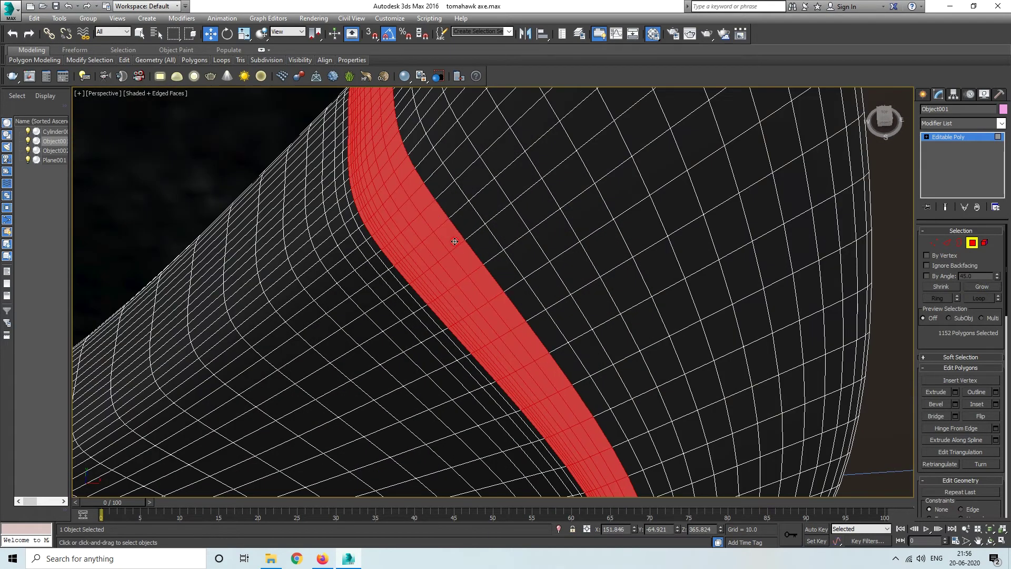
{"action": "left_click", "coordinate": [463, 219], "text": "ctrl"}
{"action": "left_click", "coordinate": [487, 195], "text": "ctrl"}
{"action": "left_click", "coordinate": [527, 204], "text": "ctrl"}
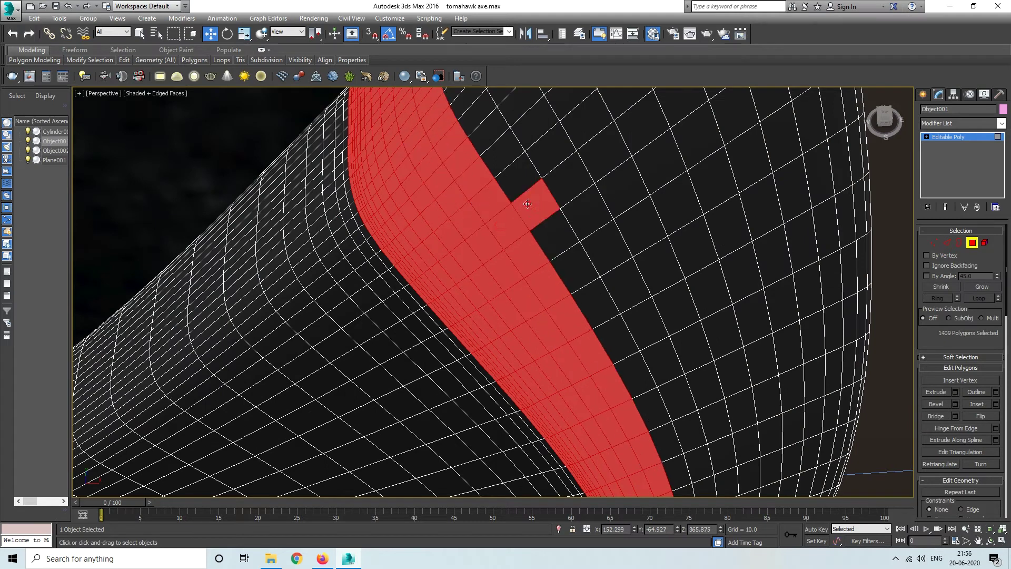
{"action": "scroll", "coordinate": [527, 204], "scroll_direction": "down", "scroll_amount": 1}
{"action": "scroll", "coordinate": [527, 204], "scroll_direction": "down", "scroll_amount": 1}
{"action": "scroll", "coordinate": [527, 204], "scroll_direction": "down", "scroll_amount": 1}
{"action": "scroll", "coordinate": [516, 295], "scroll_direction": "down", "scroll_amount": 2}
{"action": "left_click", "coordinate": [486, 272], "text": "shift"}
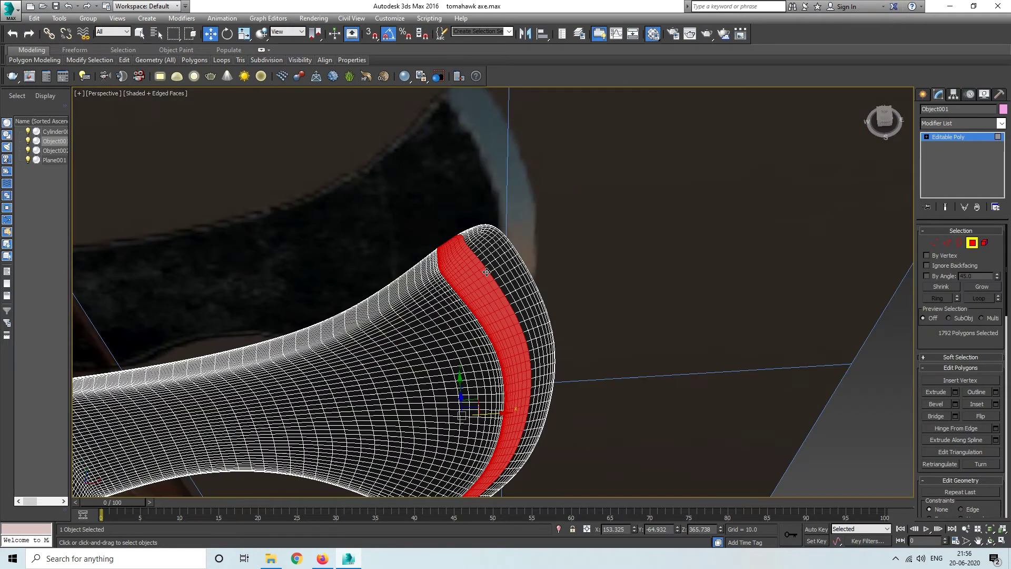
In Front view, box-add the missed blade-tip and lower-edge polygons to the selection.
{"action": "key", "text": "f"}
{"action": "left_click_drag", "start_coordinate": [632, 184], "coordinate": [558, 294], "text": "ctrl"}
{"action": "left_click_drag", "start_coordinate": [622, 333], "coordinate": [543, 447], "text": "ctrl"}
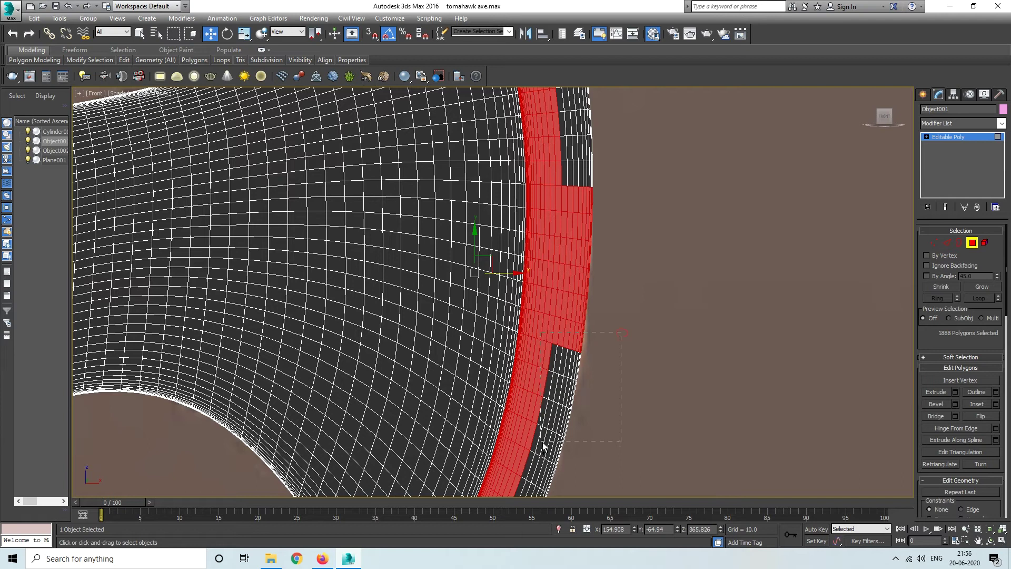
{"action": "scroll", "coordinate": [543, 447], "scroll_direction": "down", "scroll_amount": 3}
{"action": "middle_click_drag", "start_coordinate": [441, 406], "coordinate": [441, 387]}
{"action": "left_click", "coordinate": [429, 345], "text": "ctrl"}
{"action": "left_click_drag", "start_coordinate": [526, 377], "coordinate": [448, 313], "text": "ctrl"}
{"action": "middle_click_drag", "start_coordinate": [447, 314], "coordinate": [445, 398]}
{"action": "left_click_drag", "start_coordinate": [590, 216], "coordinate": [533, 304], "text": "ctrl"}
{"action": "left_click_drag", "start_coordinate": [573, 257], "coordinate": [512, 360], "text": "ctrl"}
{"action": "left_click_drag", "start_coordinate": [555, 332], "coordinate": [464, 376], "text": "ctrl"}
Add the upper blade tip polygons, return to Perspective, exit polygon mode and deselect.
{"action": "scroll", "coordinate": [558, 315], "scroll_direction": "up", "scroll_amount": 4}
{"action": "middle_click_drag", "start_coordinate": [501, 232], "coordinate": [449, 457]}
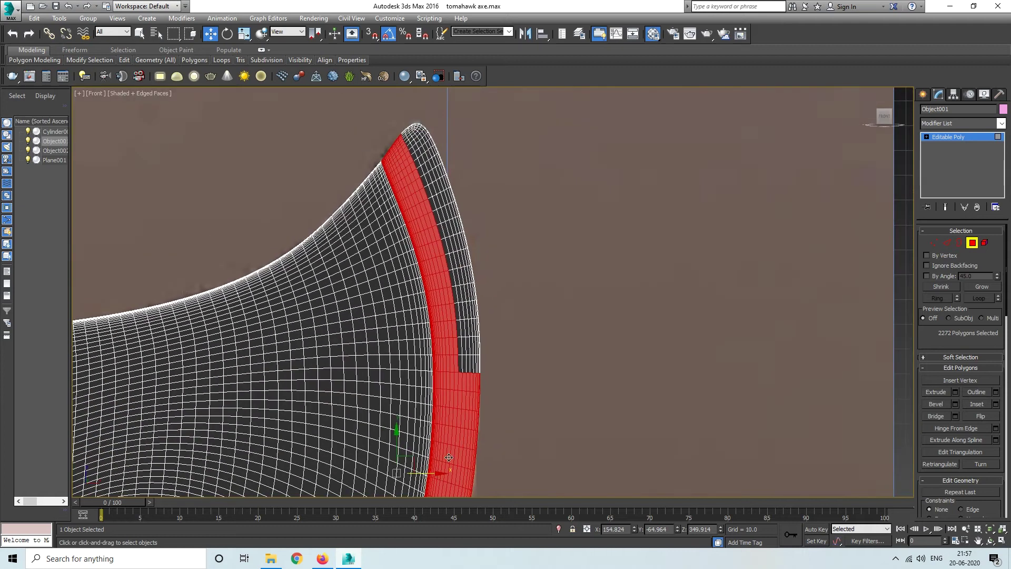
{"action": "mouse_move", "coordinate": [401, 119]}
{"action": "left_mouse_down", "text": "ctrl"}
{"action": "mouse_move", "coordinate": [508, 140]}
{"action": "mouse_move", "coordinate": [435, 236]}
{"action": "mouse_move", "coordinate": [505, 277]}
{"action": "mouse_move", "coordinate": [451, 368]}
{"action": "left_mouse_up", "text": "ctrl"}
{"action": "mouse_move", "coordinate": [450, 369]}
{"action": "middle_mouse_down"}
{"action": "mouse_move", "coordinate": [468, 326]}
{"action": "mouse_move", "coordinate": [334, 375]}
{"action": "mouse_move", "coordinate": [510, 375]}
{"action": "mouse_move", "coordinate": [470, 366]}
{"action": "middle_mouse_up"}
{"action": "key", "text": "p"}
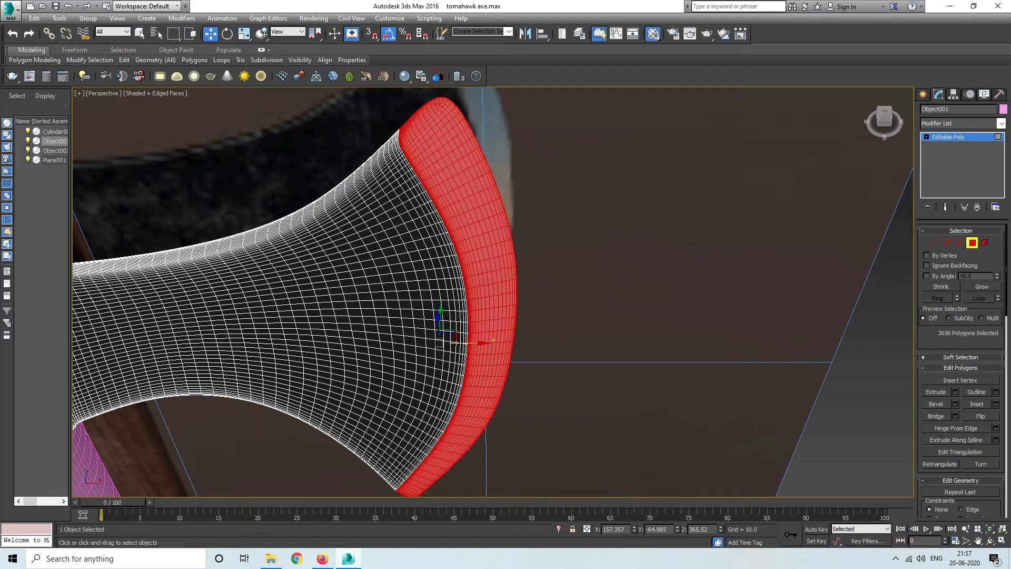
{"action": "left_click", "coordinate": [978, 138]}
{"action": "left_click", "coordinate": [890, 357]}
{"action": "scroll", "coordinate": [413, 275], "scroll_direction": "down", "scroll_amount": 5}
View the whole axe without wireframe edges and select the handle, Cylinder001.
{"action": "mouse_move", "coordinate": [413, 275]}
{"action": "middle_mouse_down", "text": "alt"}
{"action": "mouse_move", "coordinate": [470, 297]}
{"action": "mouse_move", "coordinate": [380, 267]}
{"action": "mouse_move", "coordinate": [476, 284]}
{"action": "mouse_move", "coordinate": [490, 256]}
{"action": "mouse_move", "coordinate": [435, 266]}
{"action": "mouse_move", "coordinate": [510, 295]}
{"action": "mouse_move", "coordinate": [436, 262]}
{"action": "mouse_move", "coordinate": [384, 262]}
{"action": "mouse_move", "coordinate": [334, 243]}
{"action": "middle_mouse_up", "text": "alt"}
{"action": "key", "text": "F4"}
{"action": "left_click", "coordinate": [324, 199]}
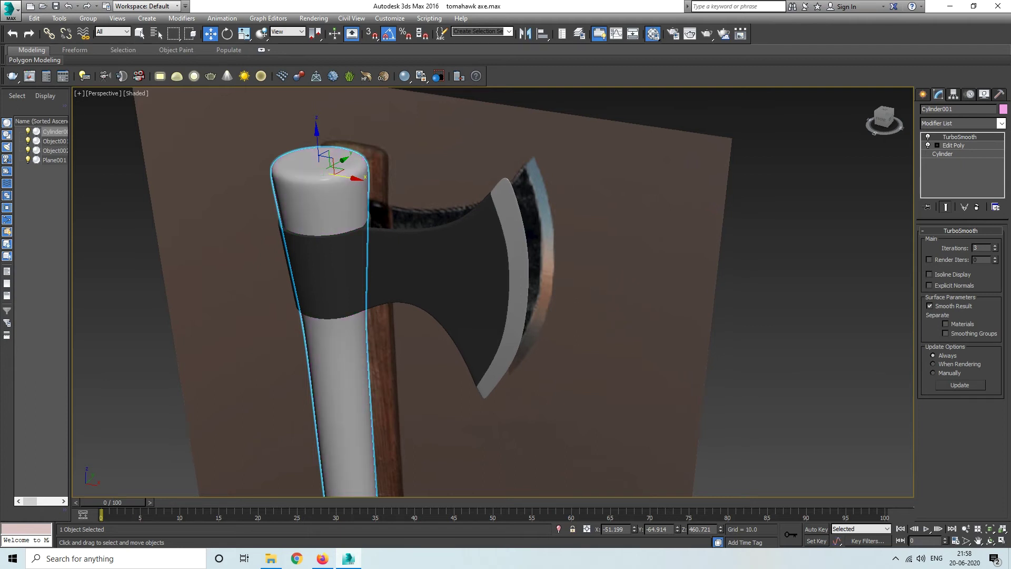
{"action": "left_click", "coordinate": [777, 246]}
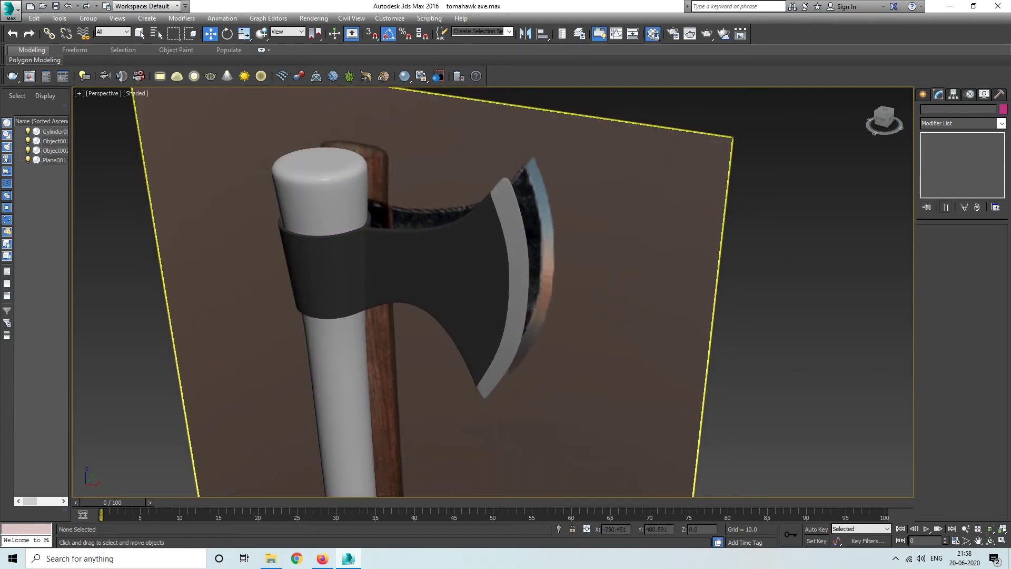